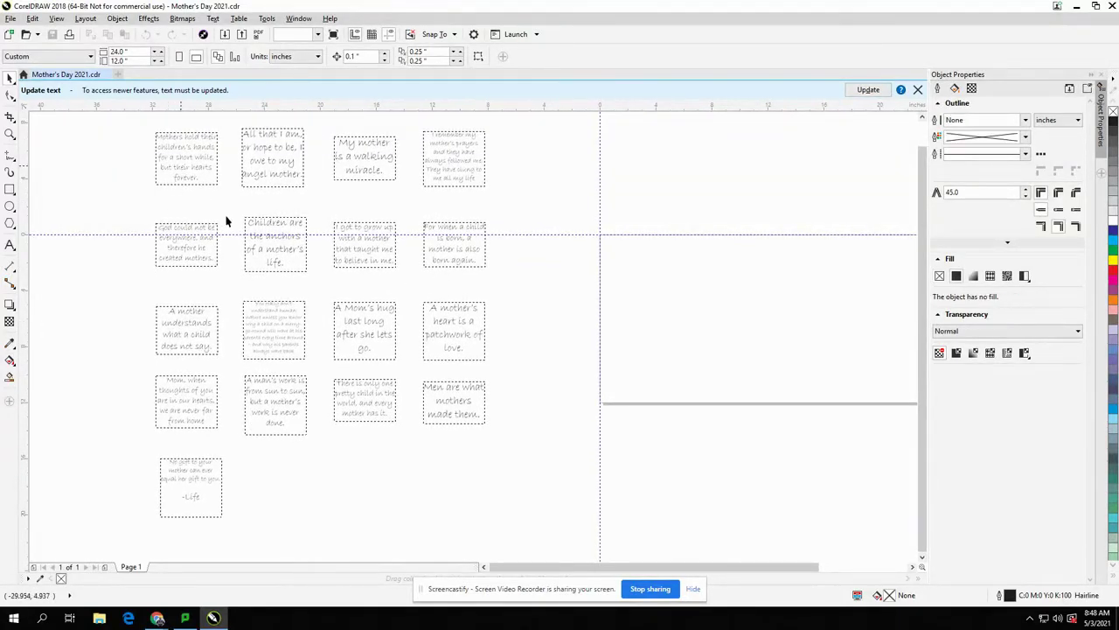
- Move the "Mothers hold their children's hands" quote onto the page, centred at about X 18.8 in, Y -2.7 in
{"action": "left_click", "coordinate": [195, 190]}
{"action": "double_click", "coordinate": [216, 181]}
{"action": "key", "text": "BackSpace"}
{"action": "key", "text": "BackSpace"}
{"action": "key", "text": "BackSpace"}
{"action": "key", "text": "BackSpace"}
{"action": "key", "text": "BackSpace"}
{"action": "key", "text": "BackSpace"}
{"action": "key", "text": "BackSpace"}
{"action": "key", "text": "BackSpace"}
{"action": "key", "text": "BackSpace"}
{"action": "key", "text": "BackSpace"}
{"action": "key", "text": "BackSpace"}
{"action": "key", "text": "BackSpace"}
{"action": "key", "text": "BackSpace"}
{"action": "key", "text": "BackSpace"}
{"action": "key", "text": "BackSpace"}
{"action": "key", "text": "BackSpace"}
{"action": "key", "text": "BackSpace"}
{"action": "key", "text": "BackSpace"}
{"action": "key", "text": "BackSpace"}
{"action": "key", "text": "BackSpace"}
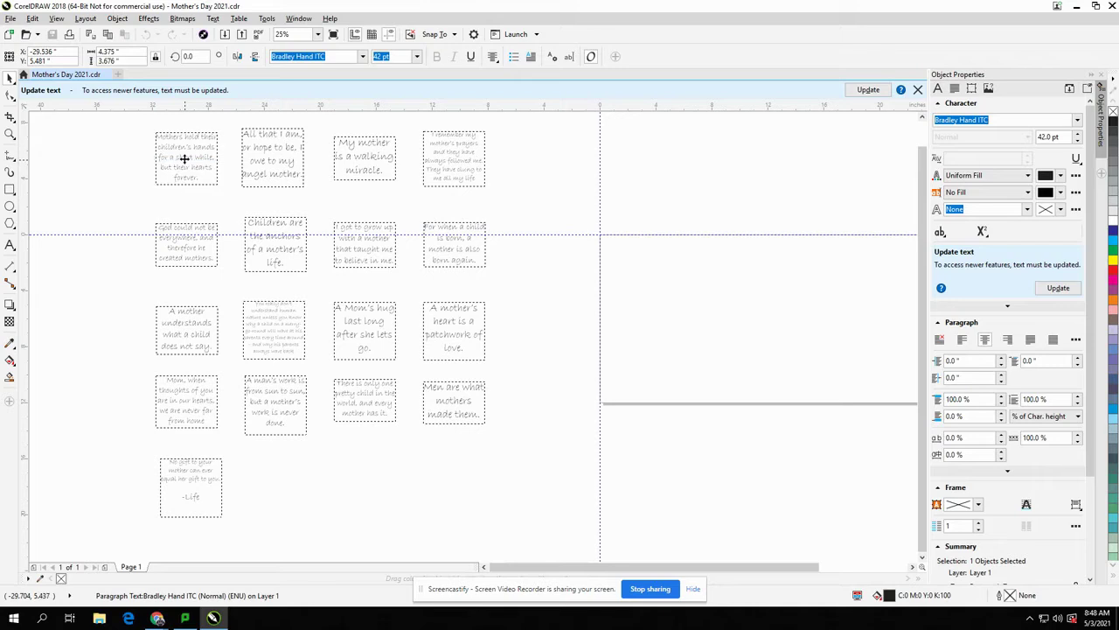
{"action": "key", "text": "ctrl+z"}
{"action": "key", "text": "ctrl+z"}
{"action": "key", "text": "ctrl+z"}
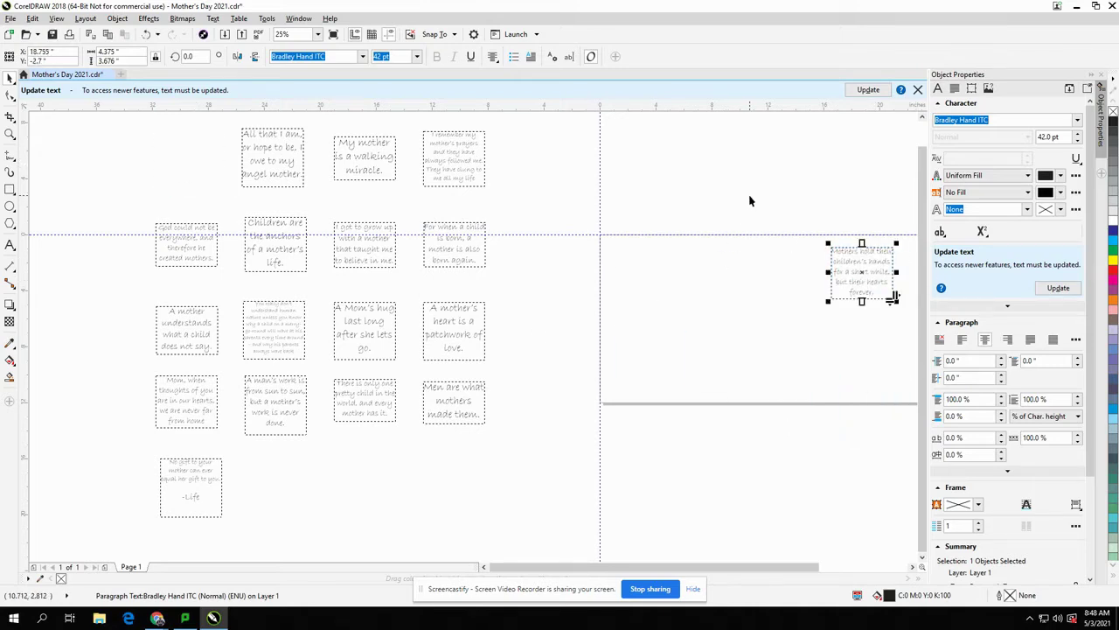
{"action": "left_click", "coordinate": [655, 205]}
- Delete all the unused quotes outside the page
{"action": "scroll", "coordinate": [533, 225], "scroll_direction": "down", "scroll_amount": 2}
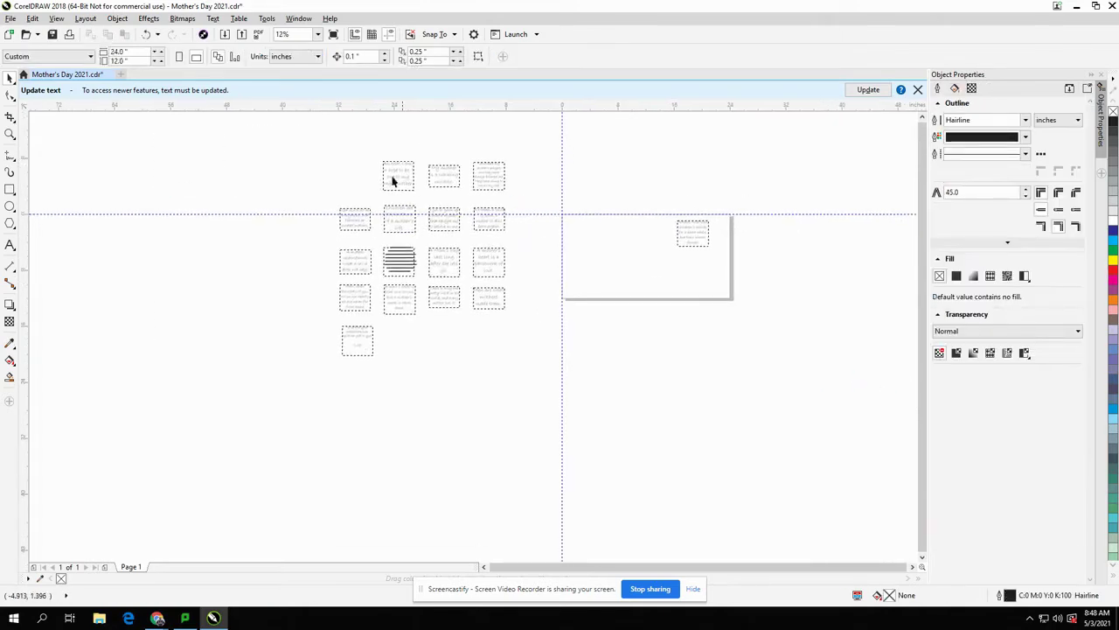
{"action": "left_click_drag", "start_coordinate": [288, 141], "coordinate": [534, 382]}
{"action": "key", "text": "Delete"}
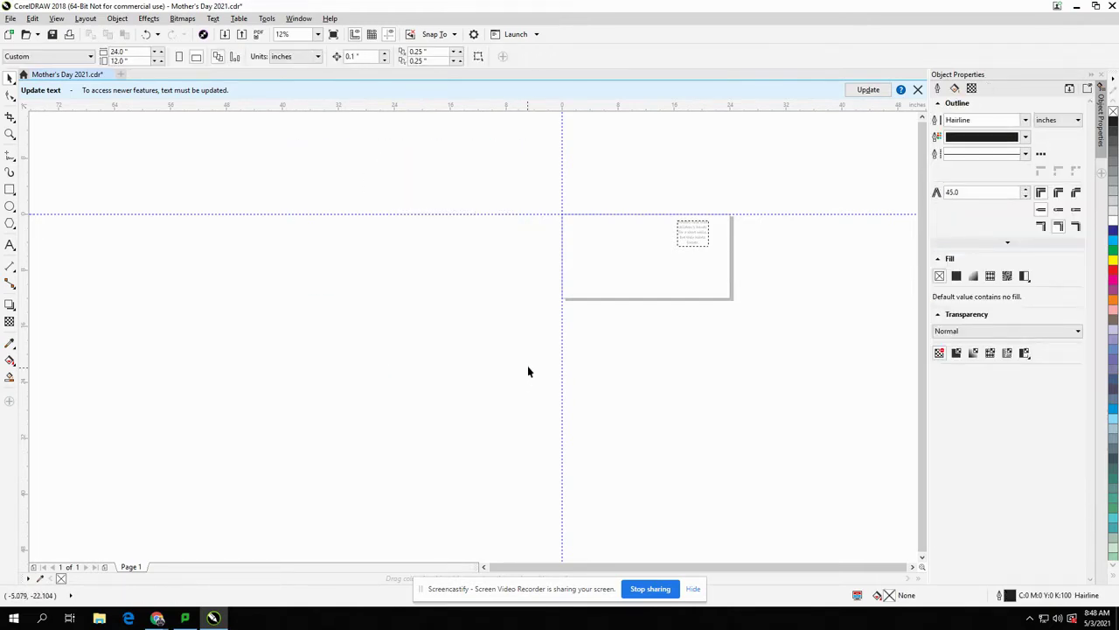
- Save the drawing on the Desktop as a new CDR file, adding an underscore and the owner's name to "Mother's Day 2021"
{"action": "left_click", "coordinate": [12, 19]}
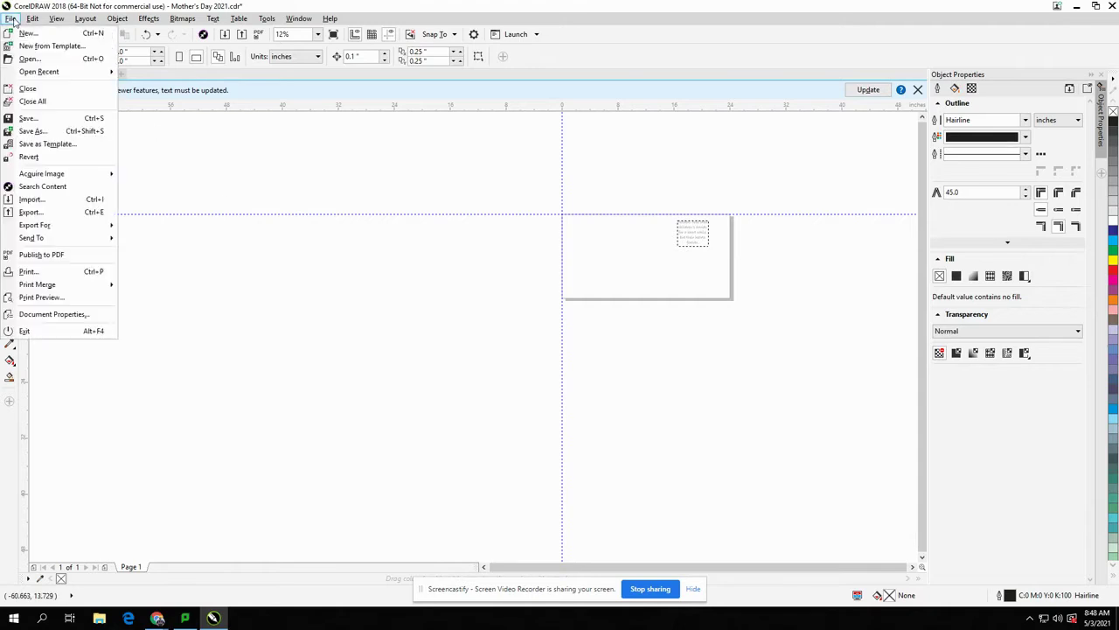
{"action": "left_click", "coordinate": [34, 132]}
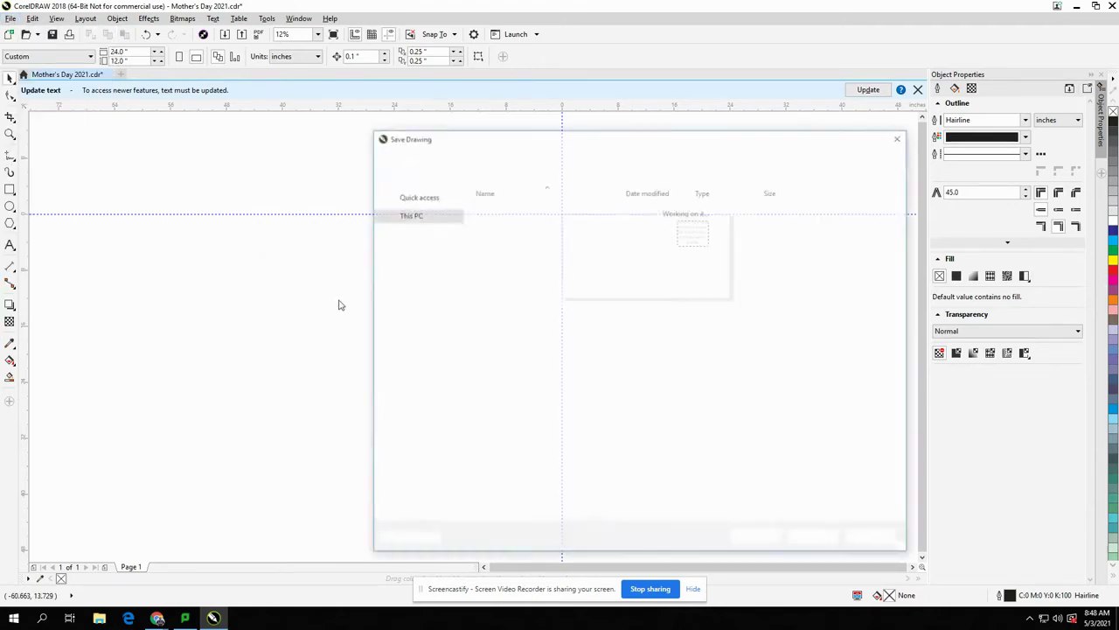
{"action": "left_click", "coordinate": [529, 446]}
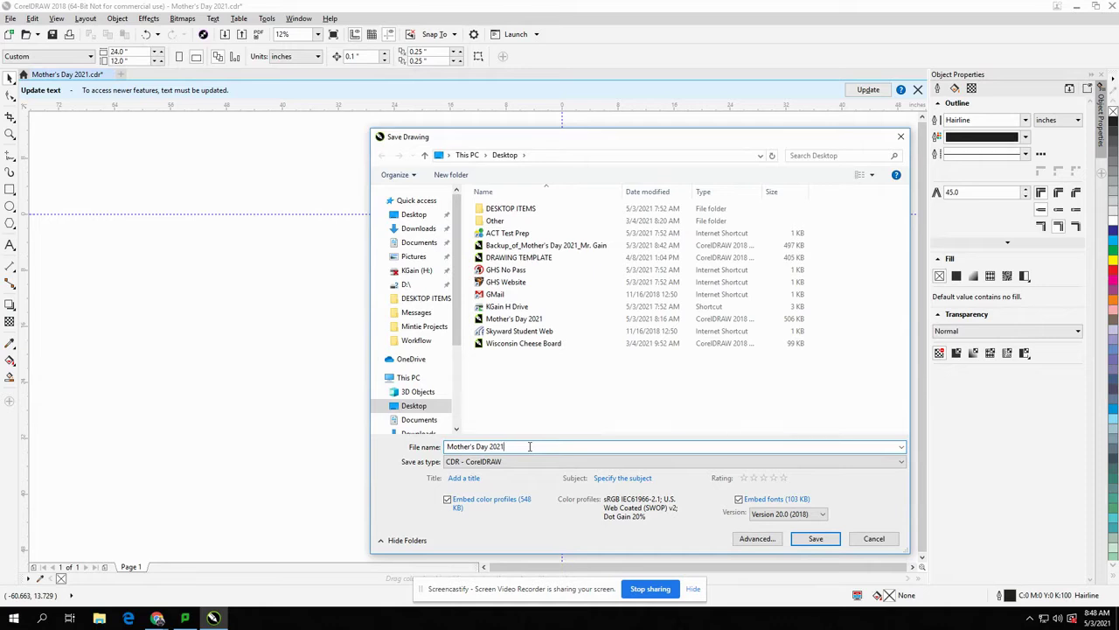
{"action": "type", "text": "_Mr. Gain"}
{"action": "left_click", "coordinate": [815, 537]}
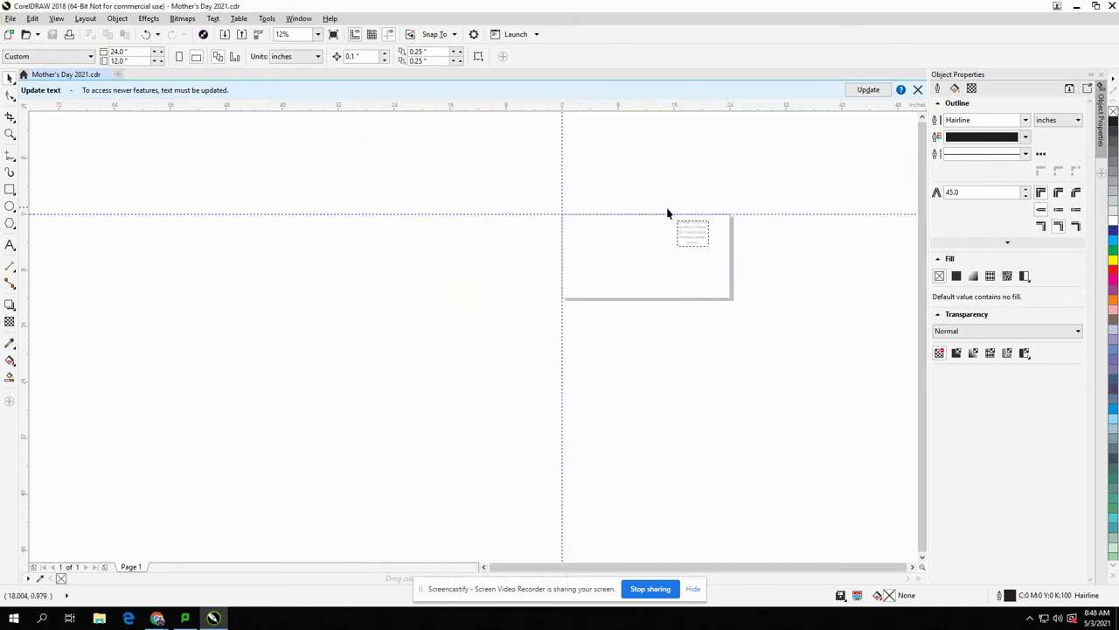
- Add a horizontal guideline across the page at Y -5 in
{"action": "scroll", "coordinate": [668, 236], "scroll_direction": "up", "scroll_amount": 4}
{"action": "left_click_drag", "start_coordinate": [665, 234], "coordinate": [581, 270]}
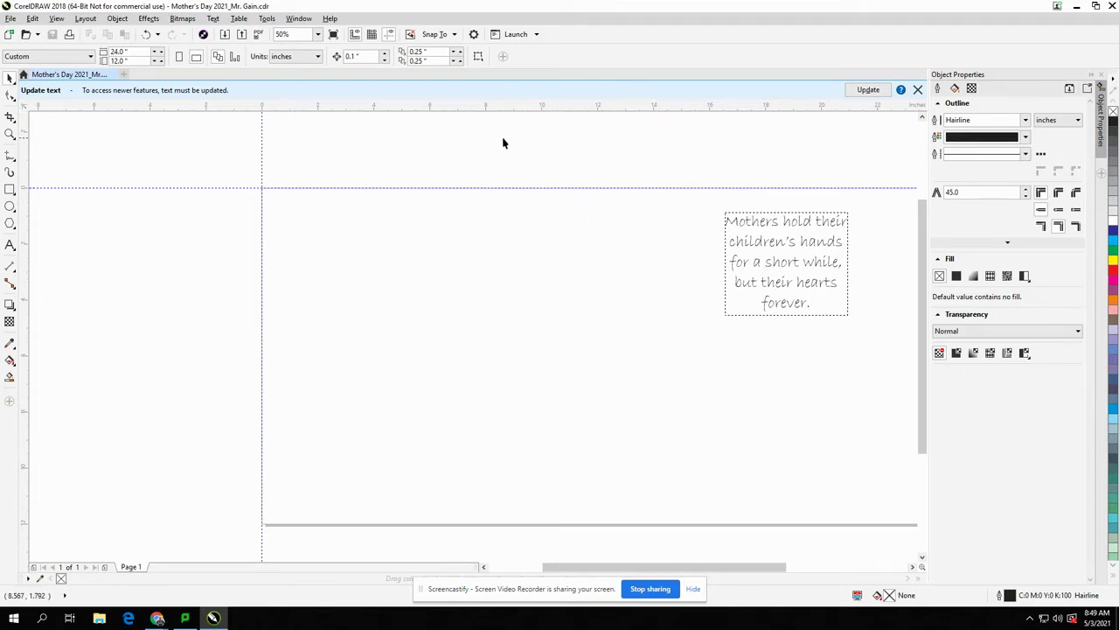
{"action": "left_click_drag", "start_coordinate": [530, 162], "coordinate": [530, 190]}
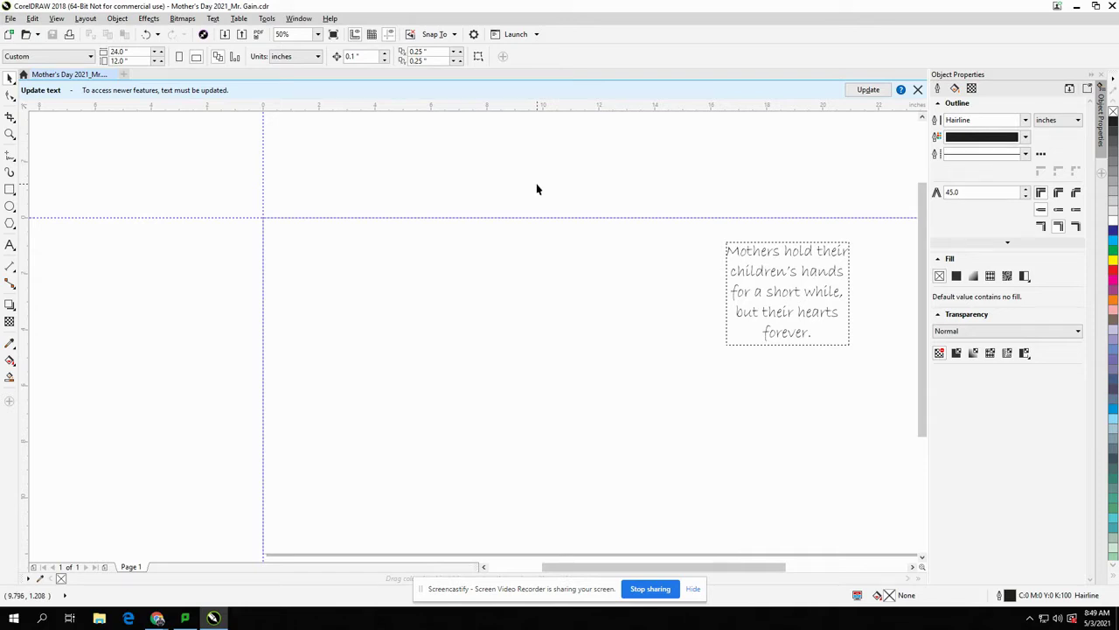
{"action": "left_click_drag", "start_coordinate": [552, 107], "coordinate": [550, 218]}
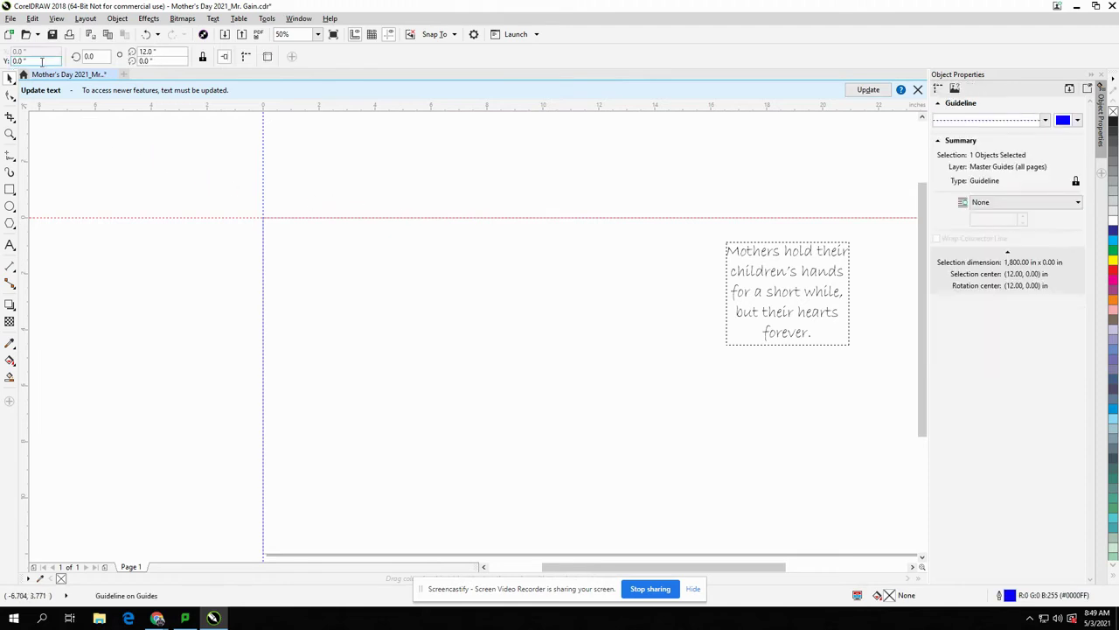
{"action": "left_click", "coordinate": [41, 61]}
{"action": "type", "text": "-5"}
{"action": "key", "text": "Return"}
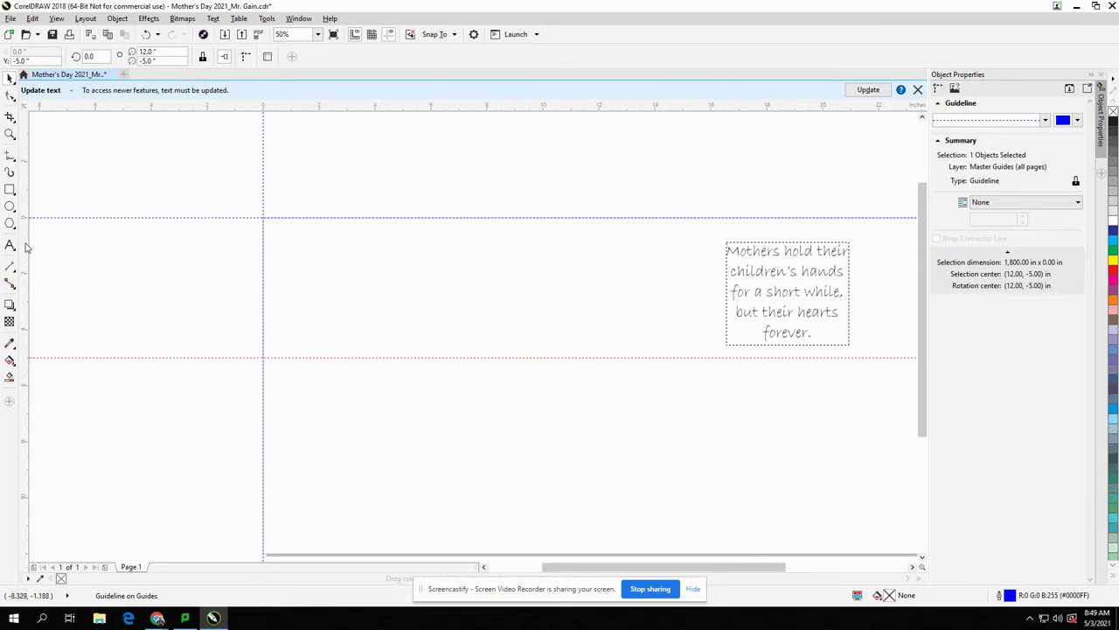
- Add a vertical guideline at X 14 in
{"action": "left_click_drag", "start_coordinate": [25, 247], "coordinate": [99, 258]}
{"action": "left_click_drag", "start_coordinate": [211, 265], "coordinate": [267, 257]}
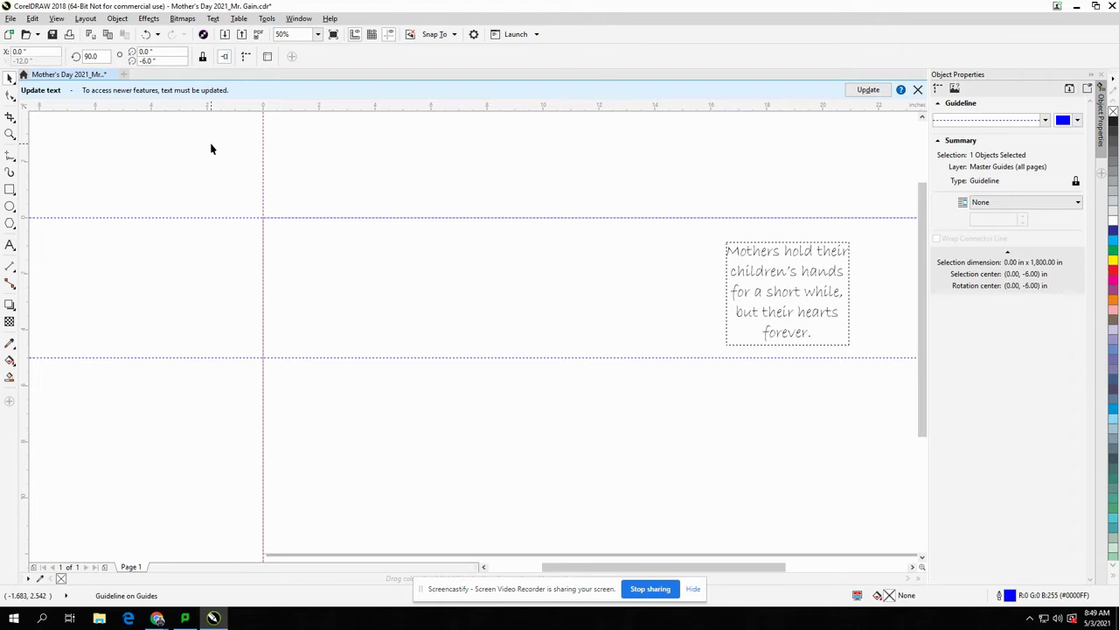
{"action": "double_click", "coordinate": [18, 52]}
{"action": "type", "text": "14"}
{"action": "key", "text": "Return"}
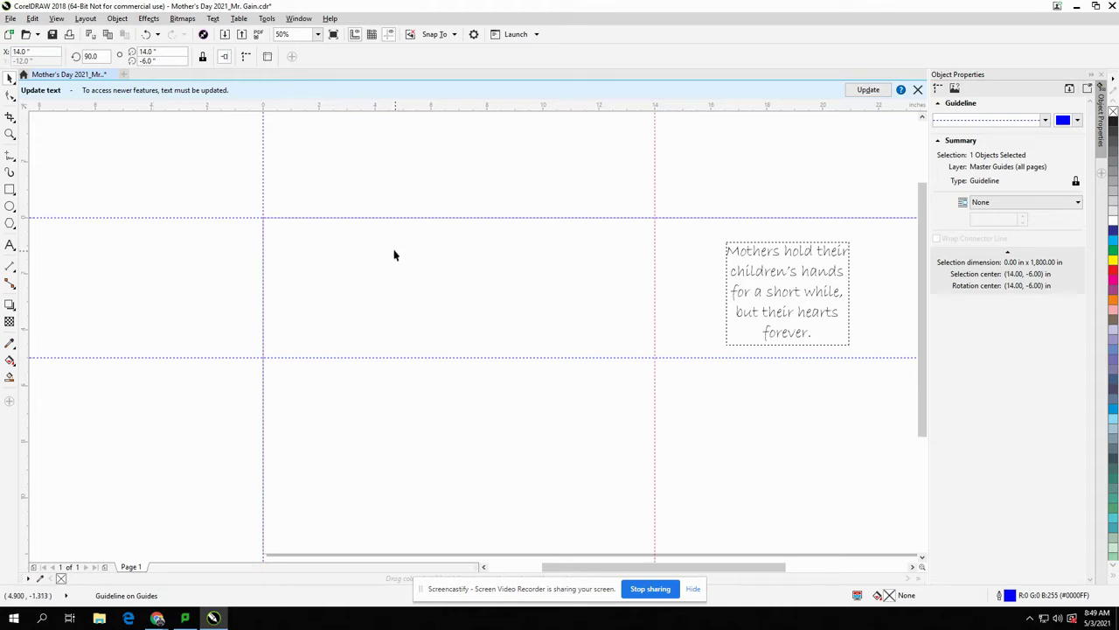
- Move the quote inside the guideline rectangle near its 14 in side, centred at about X 11.1 in, Y -2.4 in
{"action": "left_click", "coordinate": [848, 344]}
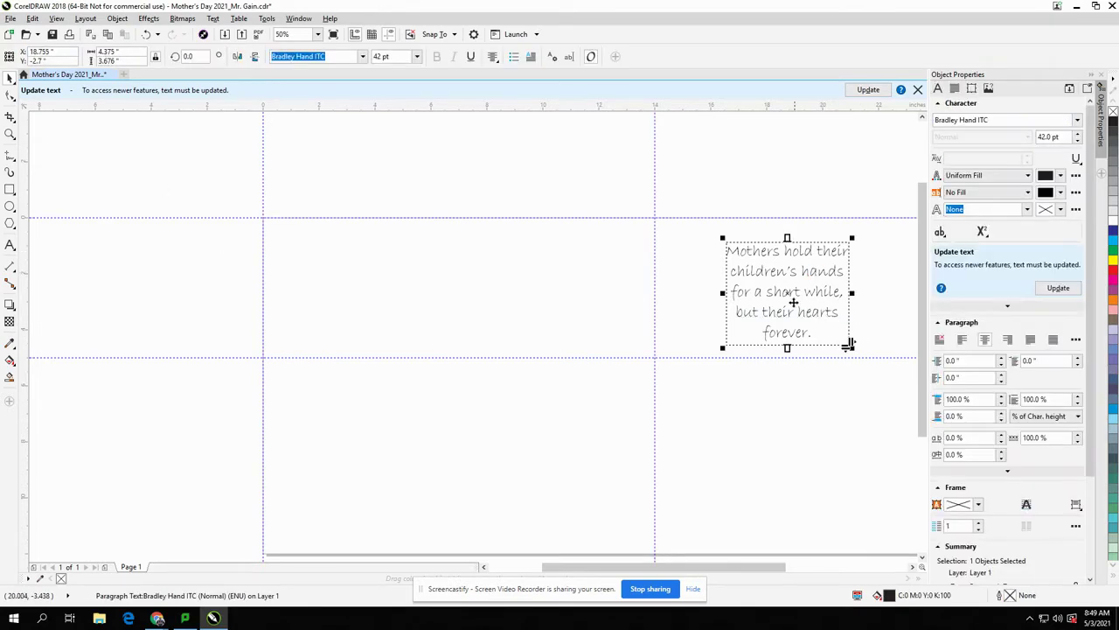
{"action": "left_click_drag", "start_coordinate": [790, 295], "coordinate": [569, 290]}
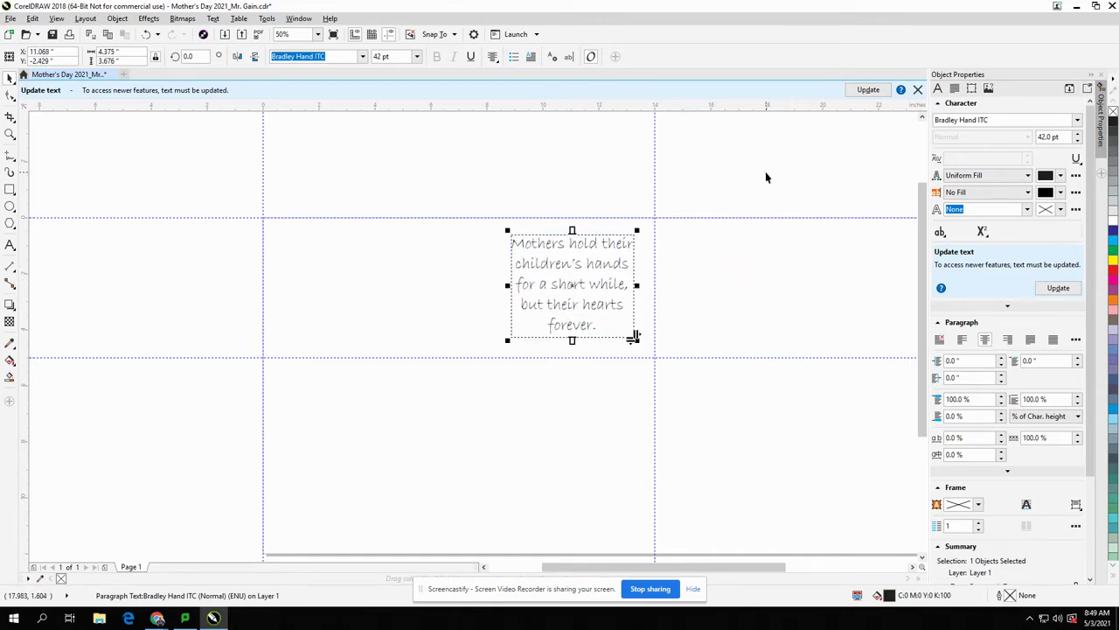
{"action": "left_click", "coordinate": [374, 168]}
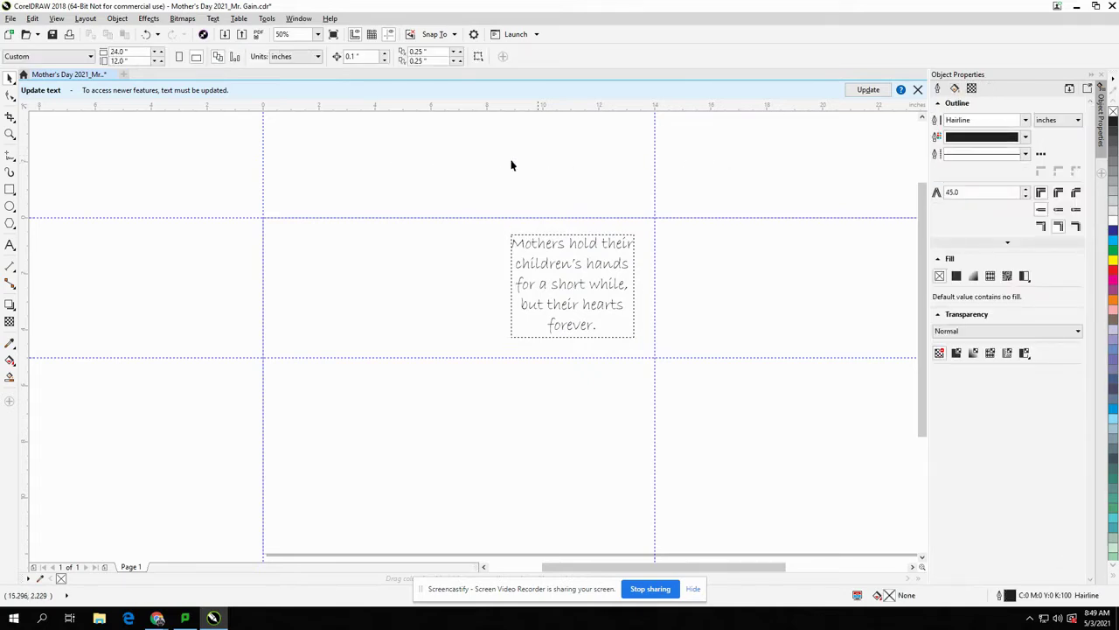
- Copy the Disney photo of the boy on the airplane from the desktop and paste it into the CorelDRAW drawing
{"action": "left_click", "coordinate": [1076, 6]}
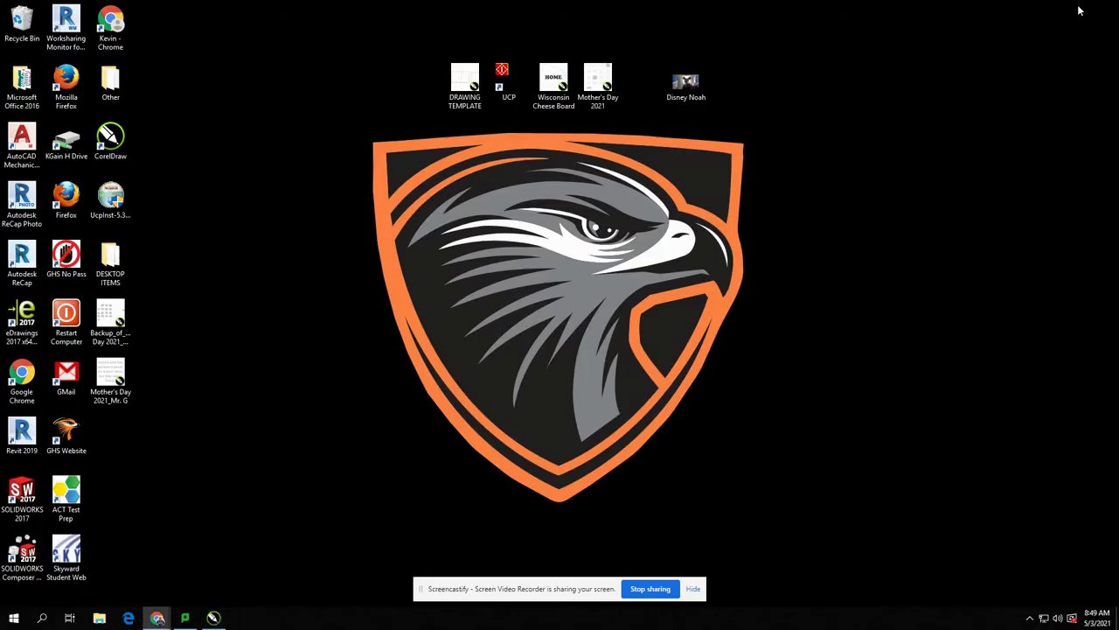
{"action": "double_click", "coordinate": [686, 83]}
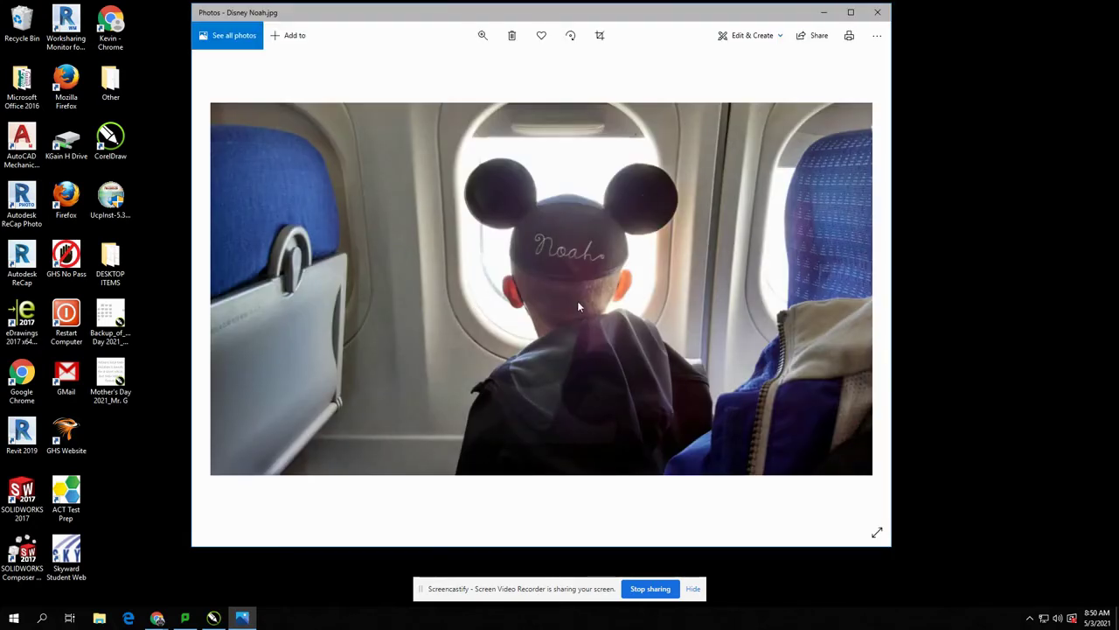
{"action": "right_click", "coordinate": [577, 300]}
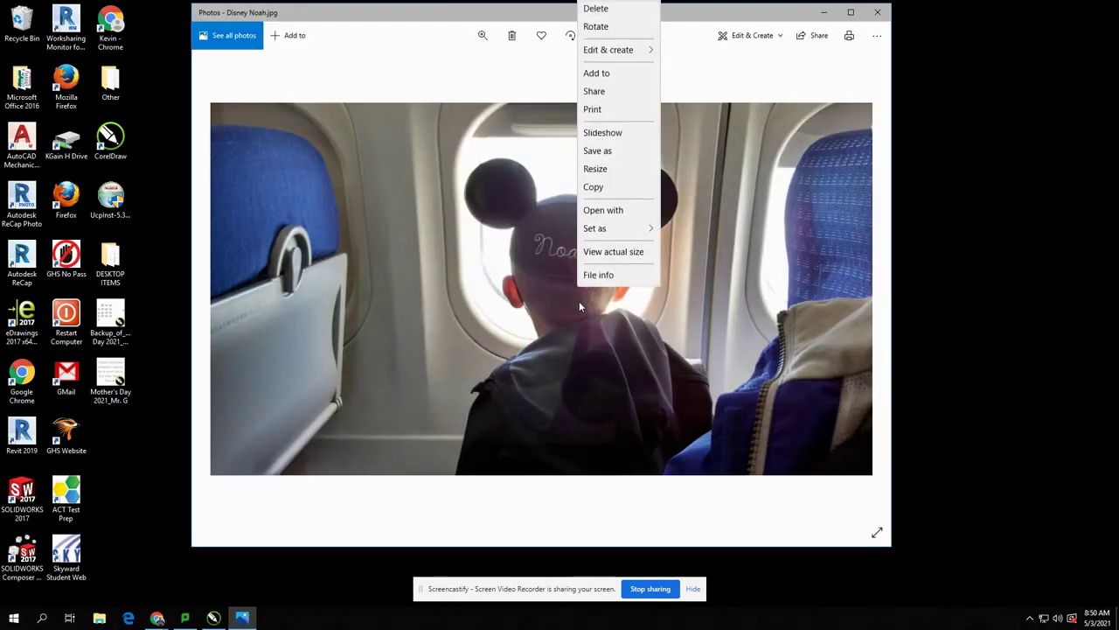
{"action": "left_click", "coordinate": [600, 210]}
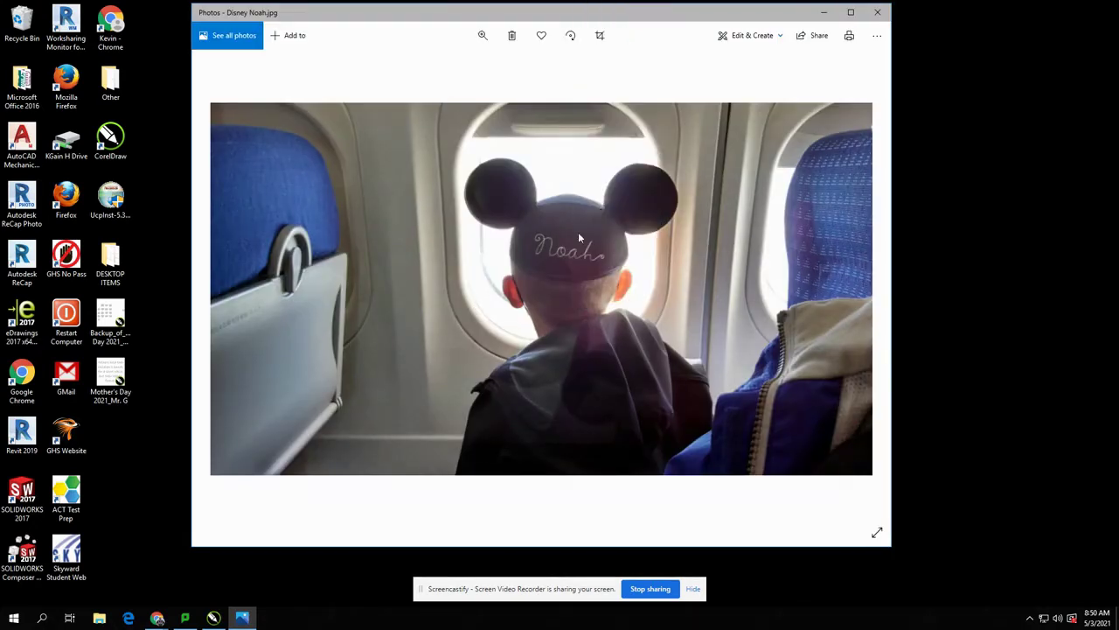
{"action": "left_click", "coordinate": [214, 619]}
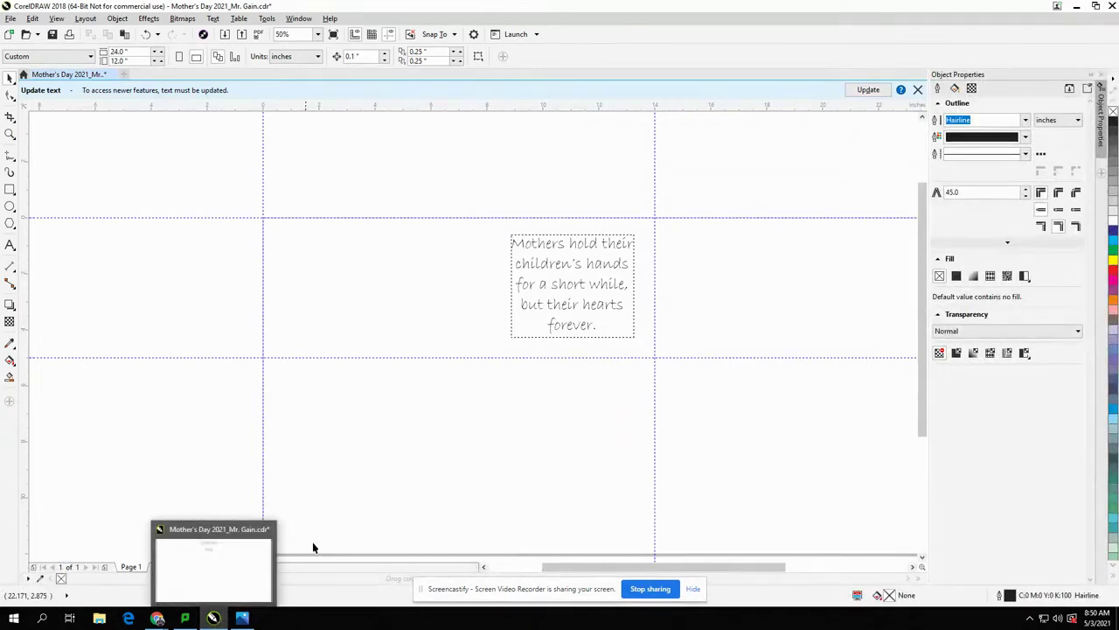
{"action": "right_click", "coordinate": [502, 401]}
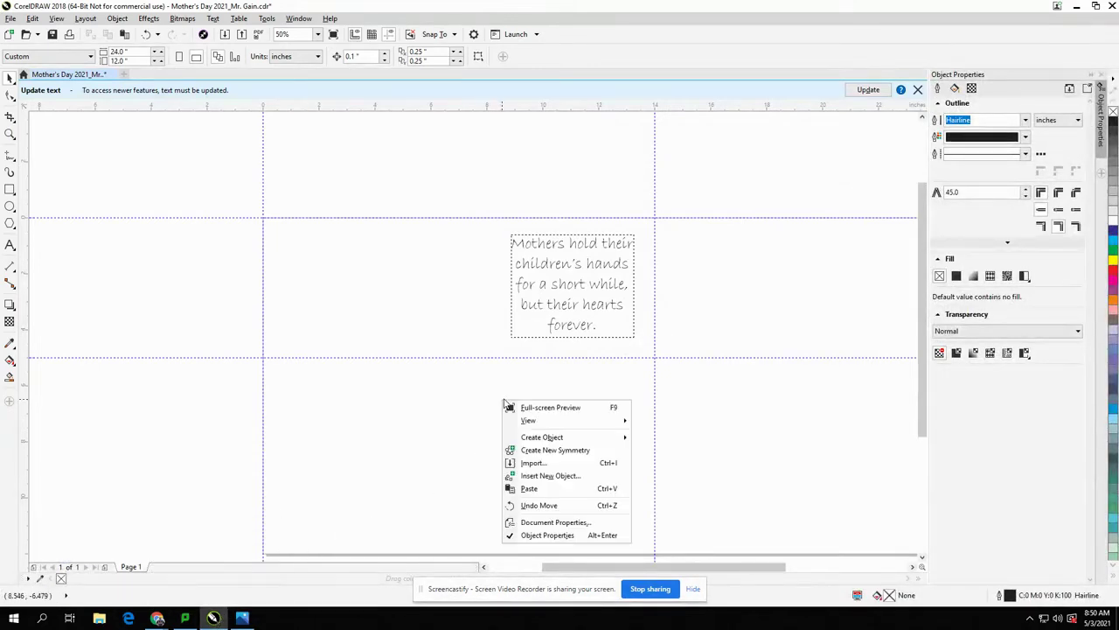
{"action": "left_click", "coordinate": [545, 488]}
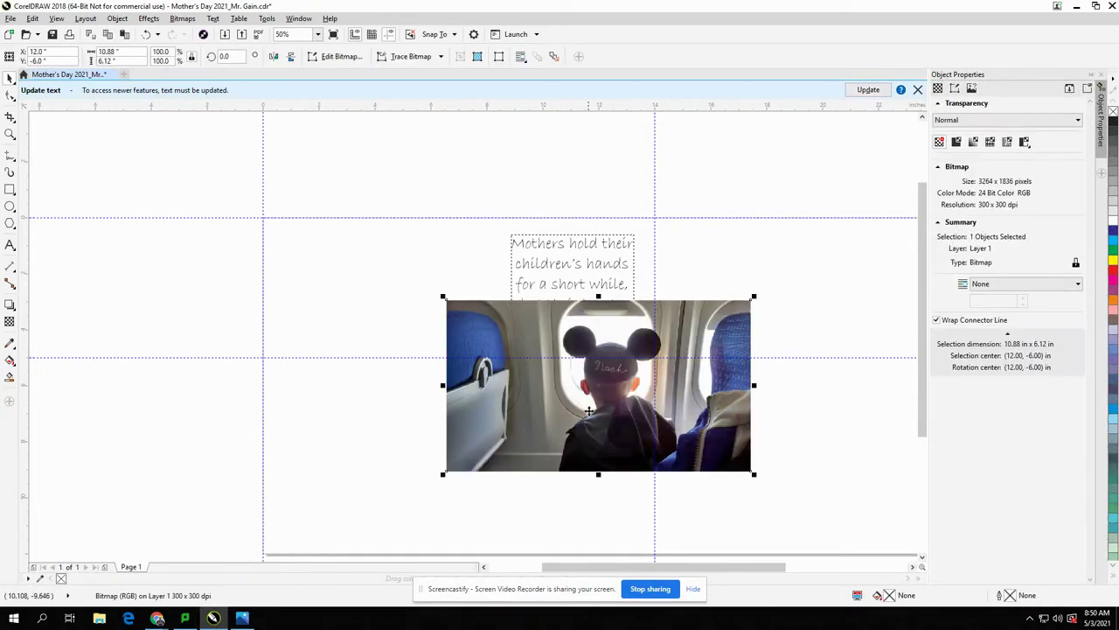
- Move the photo beside the quote and scale it to about 7.2 by 4.05 in so it fits within the guidelines
{"action": "left_click_drag", "start_coordinate": [584, 386], "coordinate": [371, 288]}
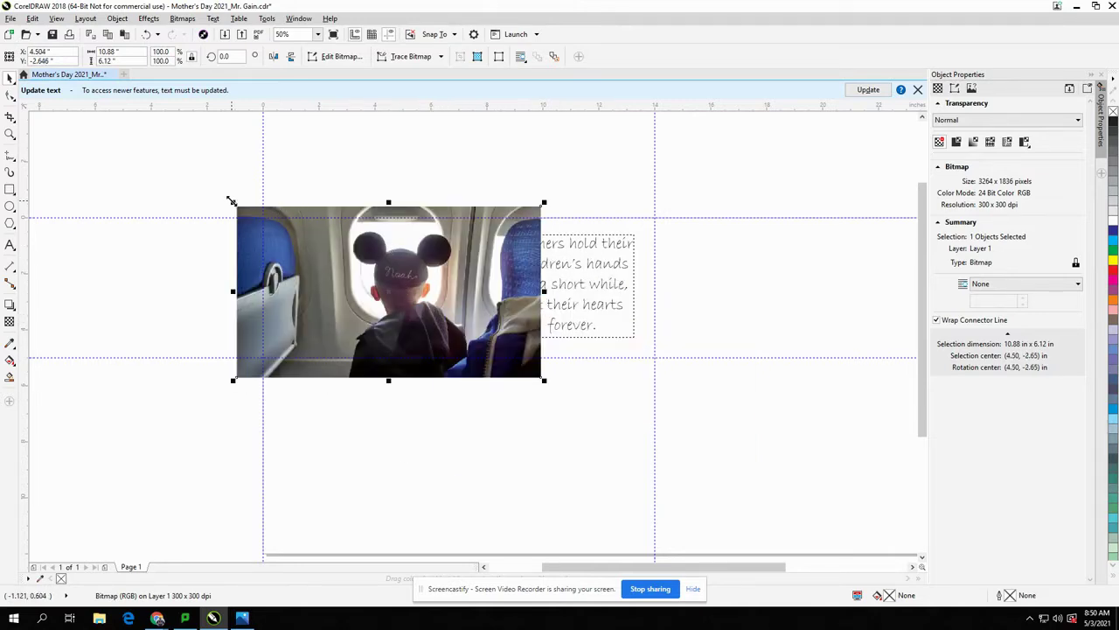
{"action": "left_click_drag", "start_coordinate": [230, 200], "coordinate": [273, 224]}
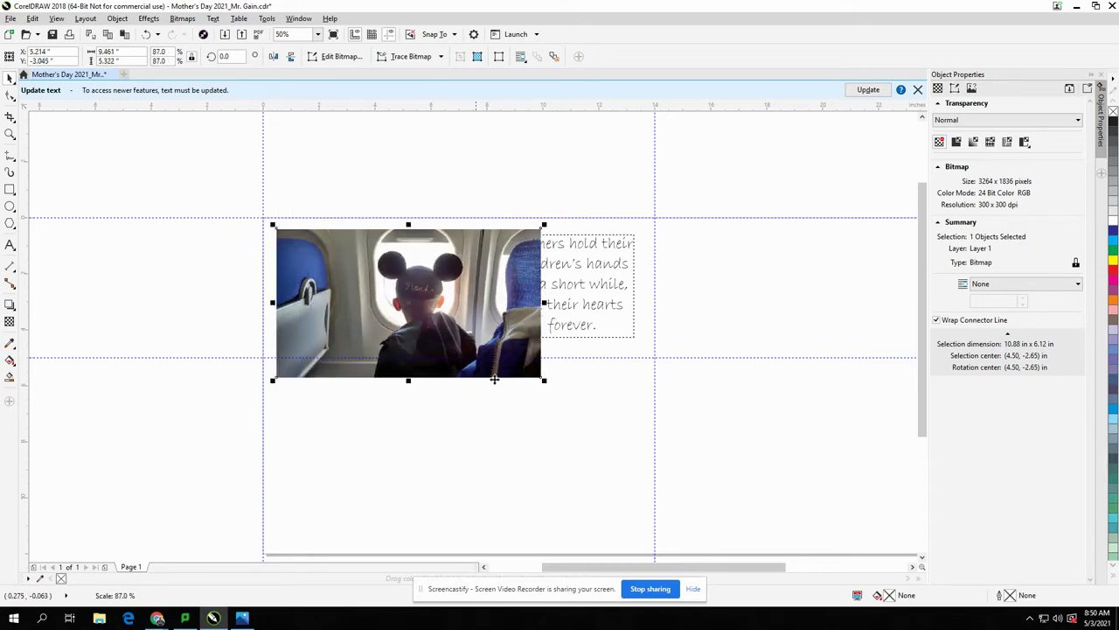
{"action": "left_click_drag", "start_coordinate": [544, 381], "coordinate": [507, 345]}
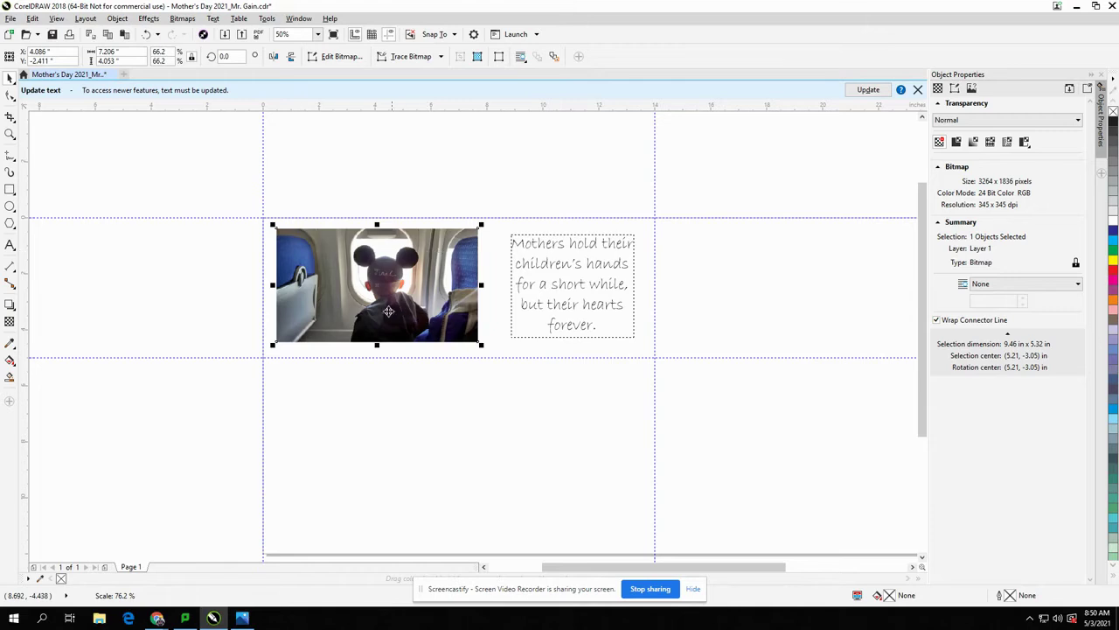
- Open the Vignette effect for the photo and move its settings dialog clear of the image
{"action": "scroll", "coordinate": [335, 295], "scroll_direction": "up", "scroll_amount": 1}
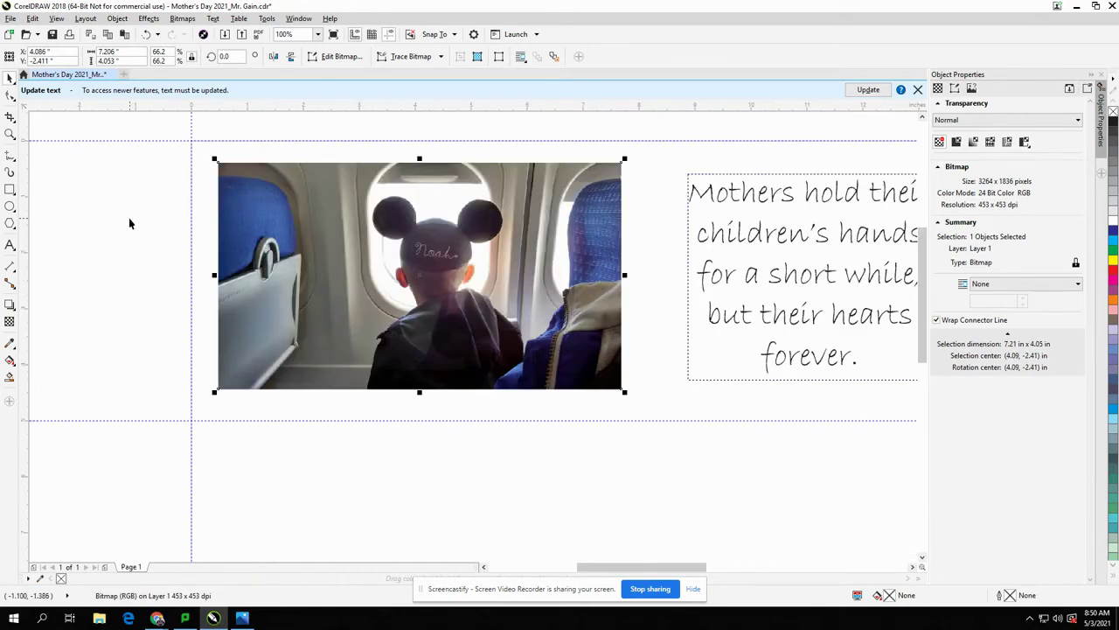
{"action": "left_click", "coordinate": [182, 19]}
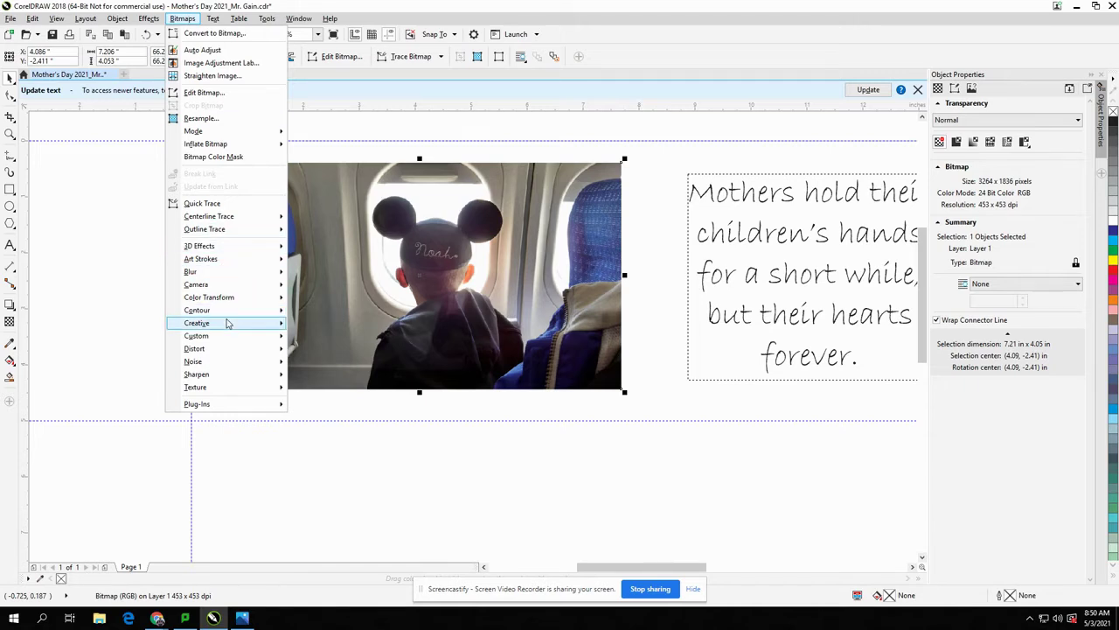
{"action": "mouse_move", "coordinate": [227, 323]}
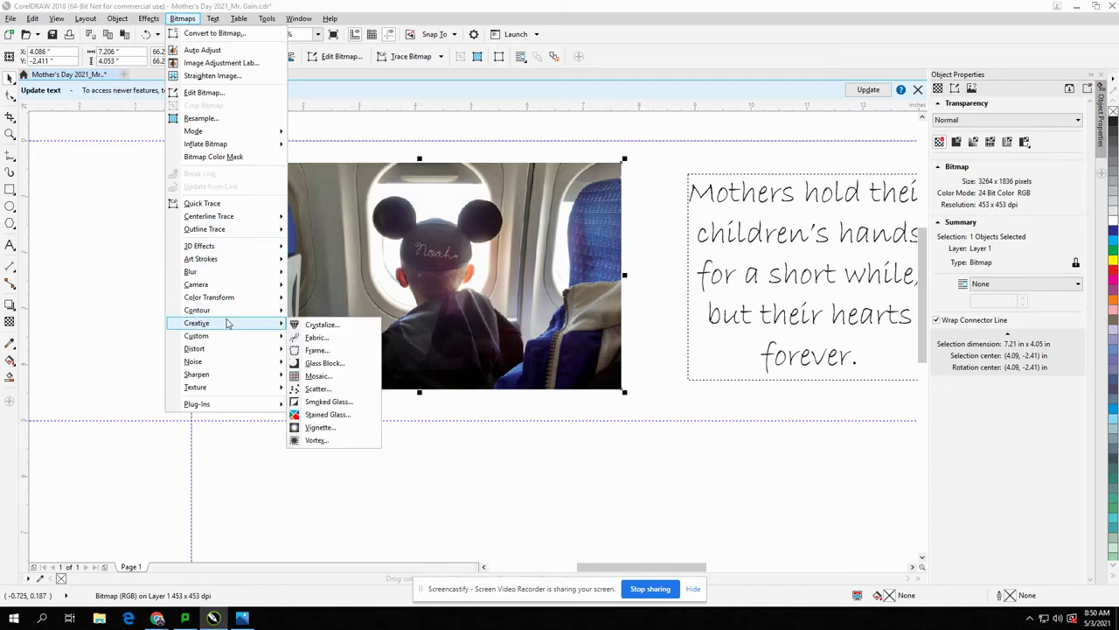
{"action": "left_click", "coordinate": [320, 428]}
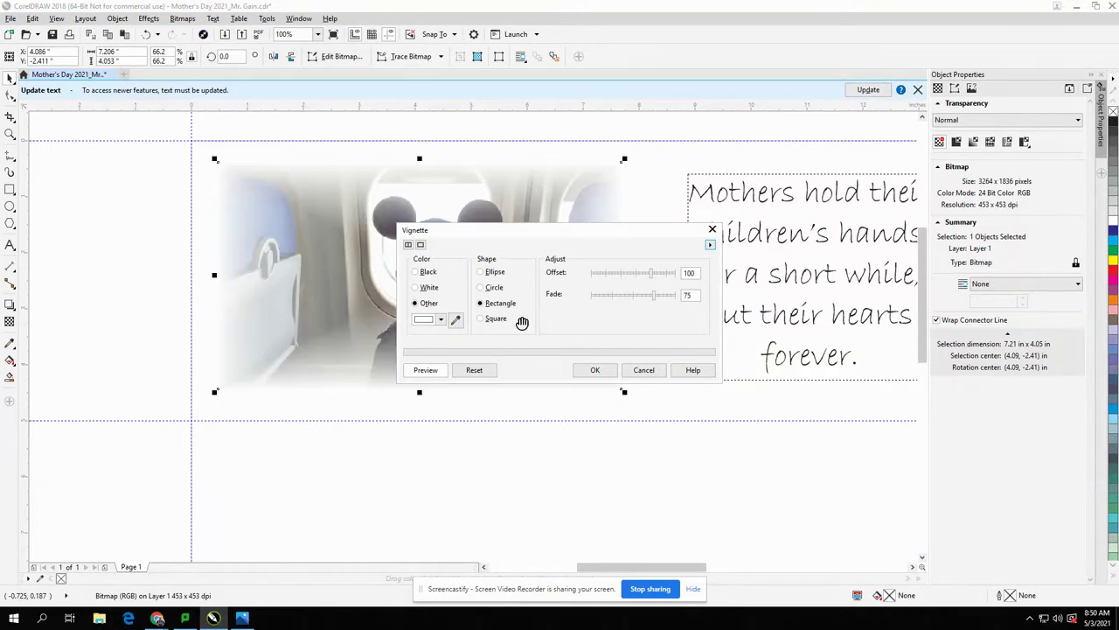
{"action": "left_click_drag", "start_coordinate": [546, 234], "coordinate": [451, 402]}
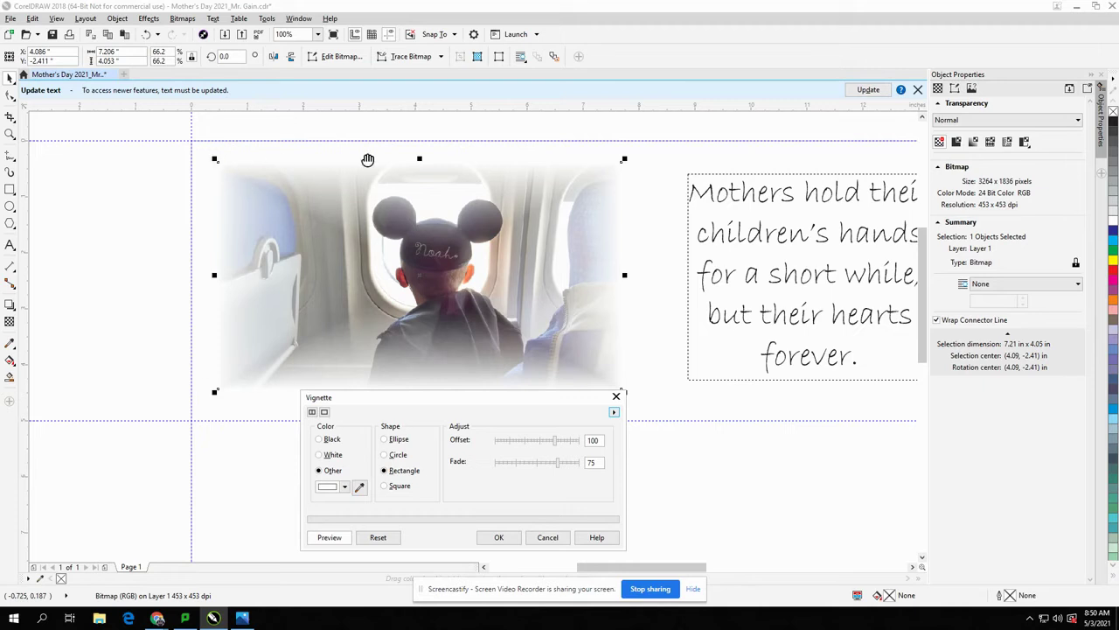
- Set the vignette colour to White, try the Ellipse and Circle shapes, and return the shape to Rectangle
{"action": "left_click", "coordinate": [319, 456]}
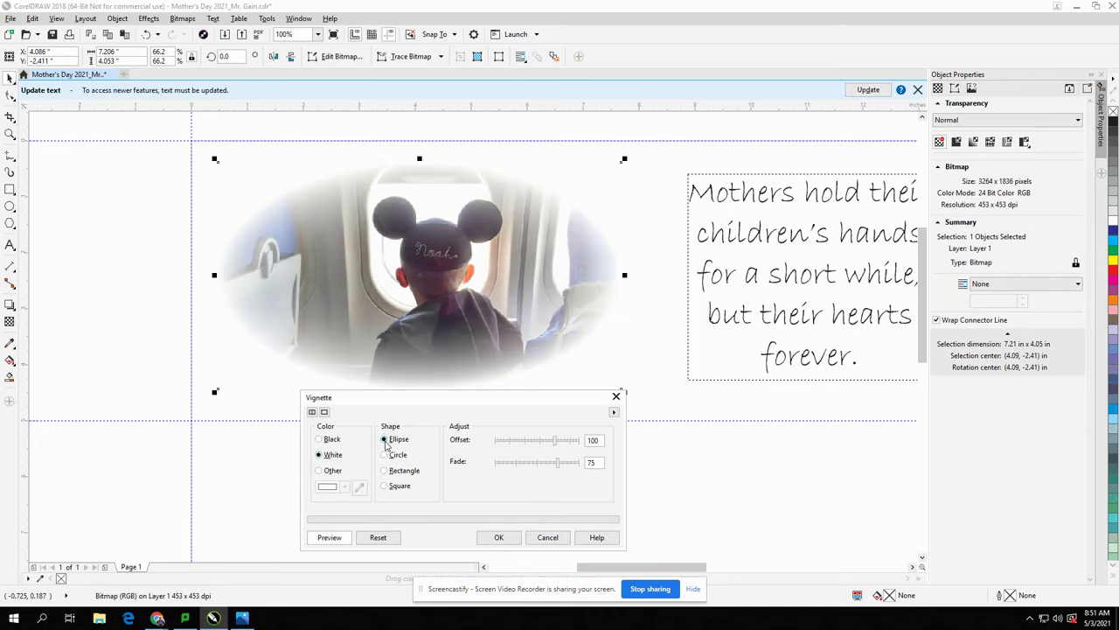
{"action": "left_click", "coordinate": [386, 458]}
{"action": "left_click", "coordinate": [385, 471]}
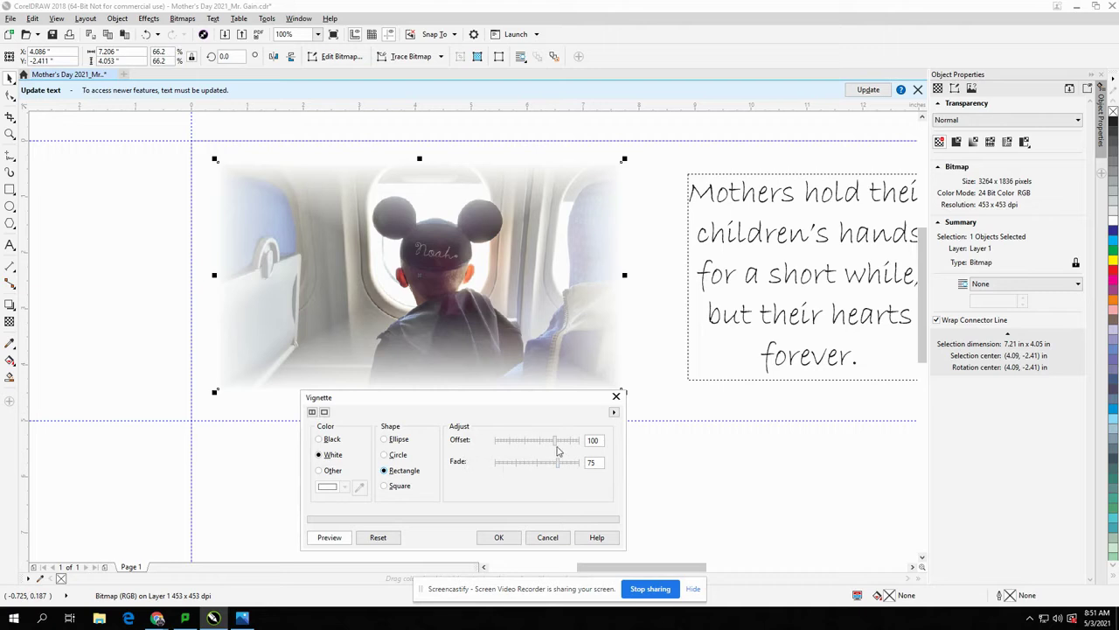
- Try smaller vignette offsets on the photo, and return the offset to 100
{"action": "left_click_drag", "start_coordinate": [556, 444], "coordinate": [530, 446]}
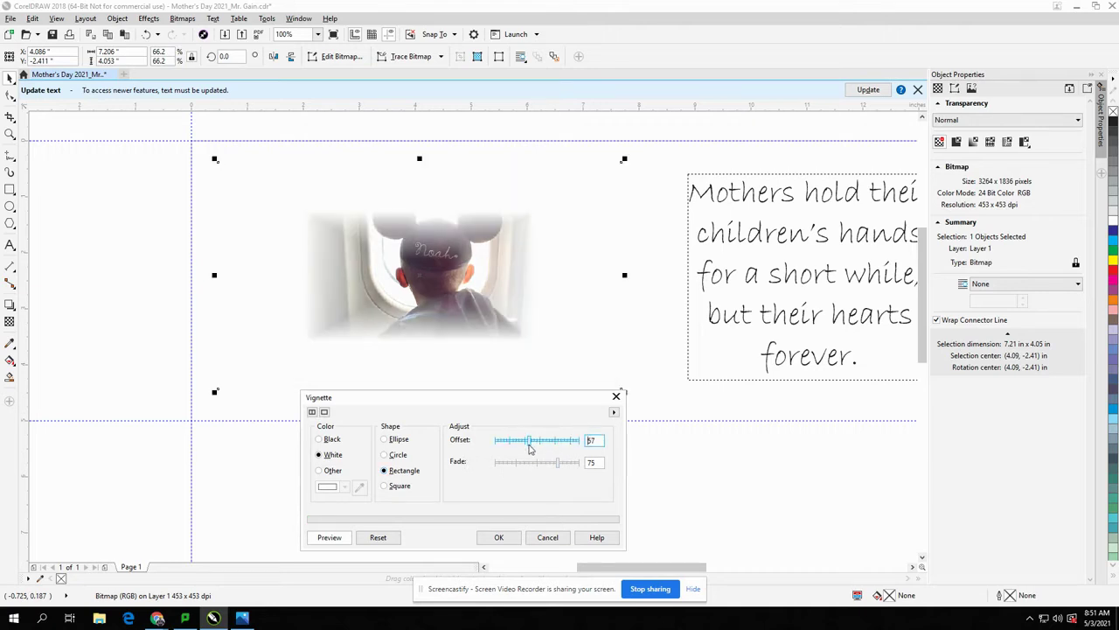
{"action": "left_click_drag", "start_coordinate": [530, 444], "coordinate": [553, 448]}
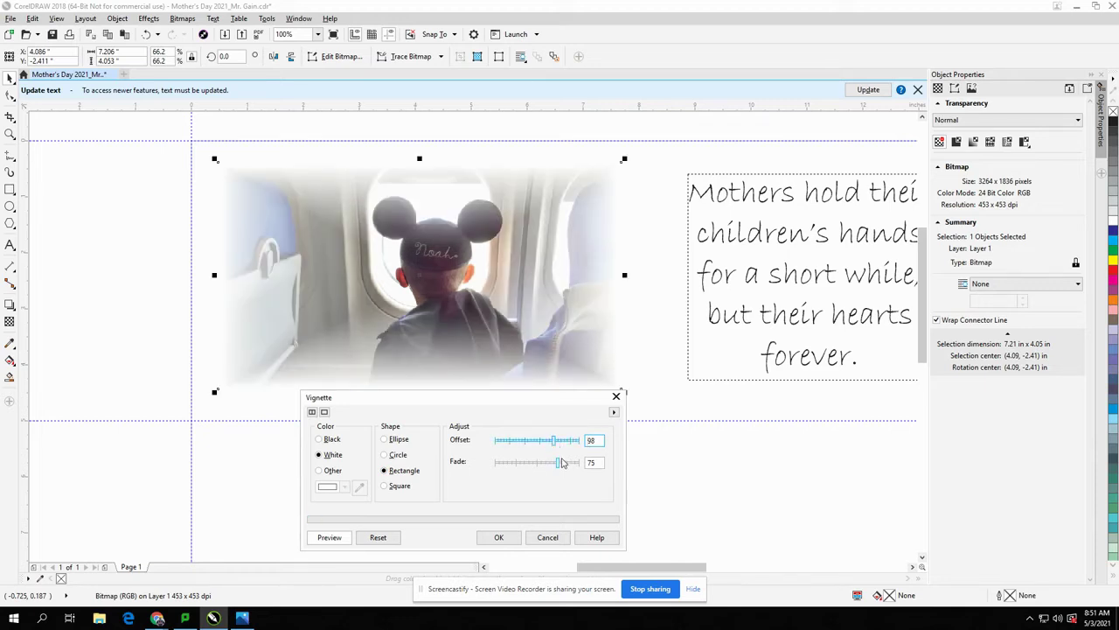
{"action": "double_click", "coordinate": [594, 440]}
{"action": "type", "text": "10"}
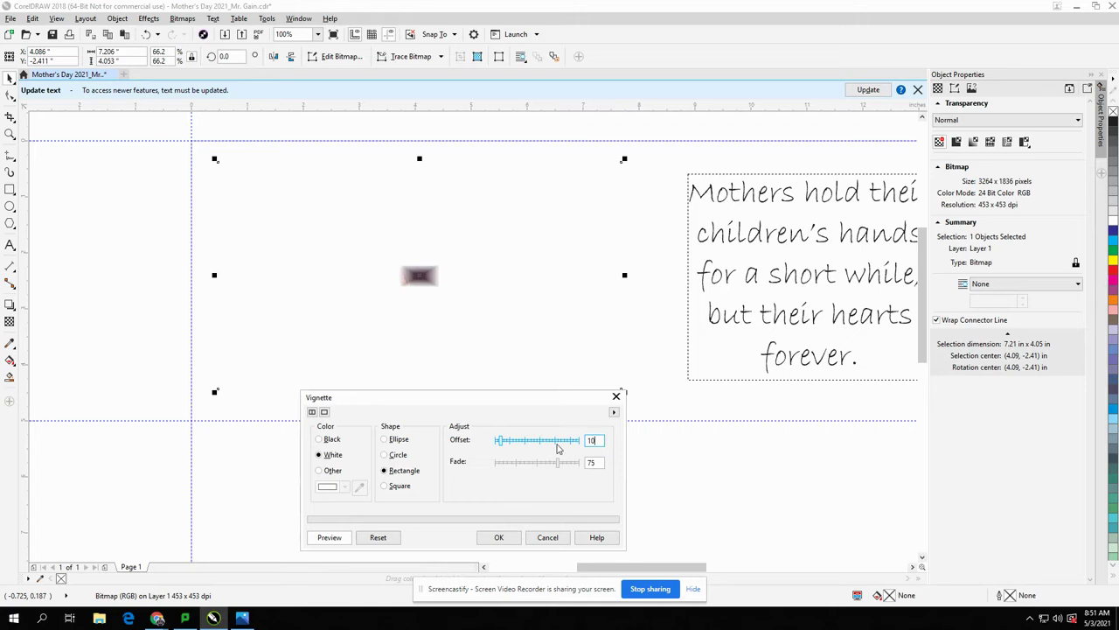
{"action": "type", "text": "0"}
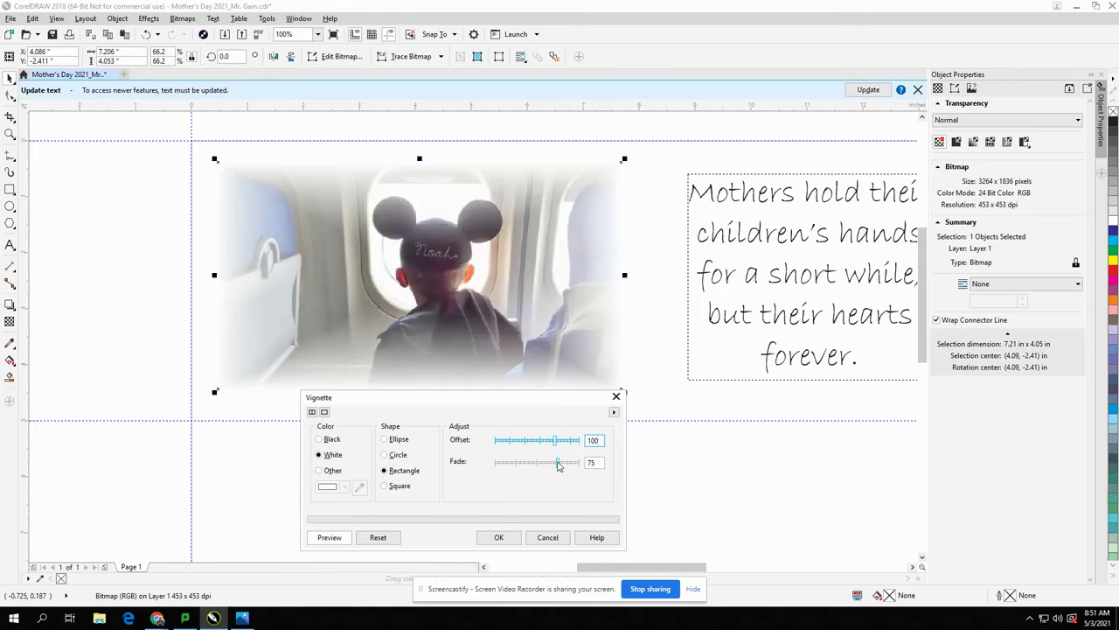
- Try a higher and a lower vignette fade, set the fade to 75, and apply the vignette to the photo
{"action": "left_click_drag", "start_coordinate": [558, 465], "coordinate": [564, 465]}
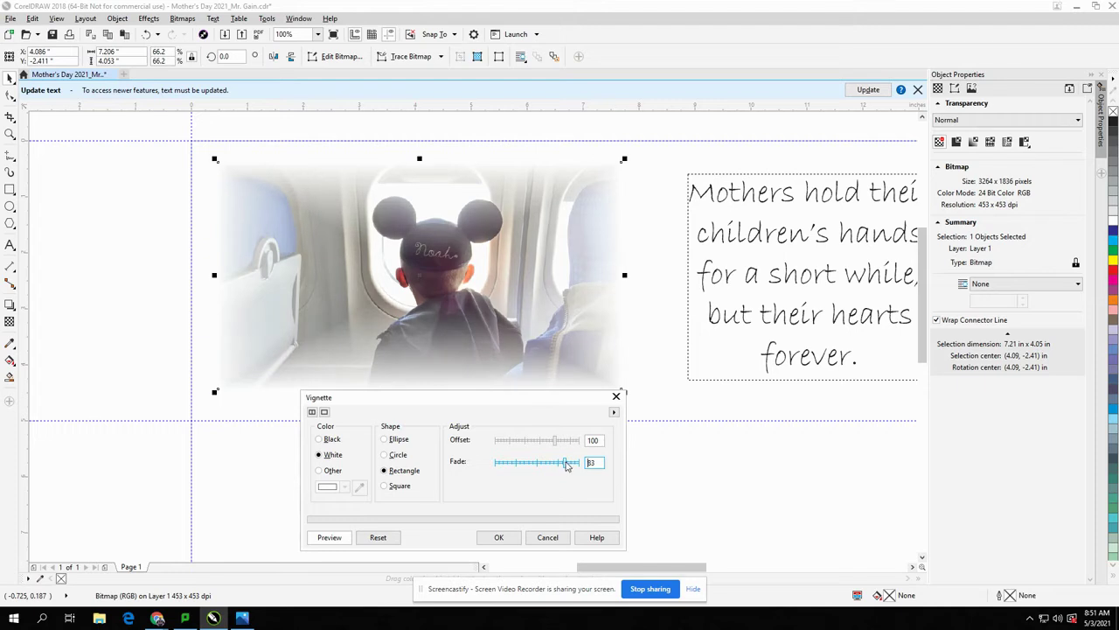
{"action": "left_click_drag", "start_coordinate": [566, 464], "coordinate": [526, 462]}
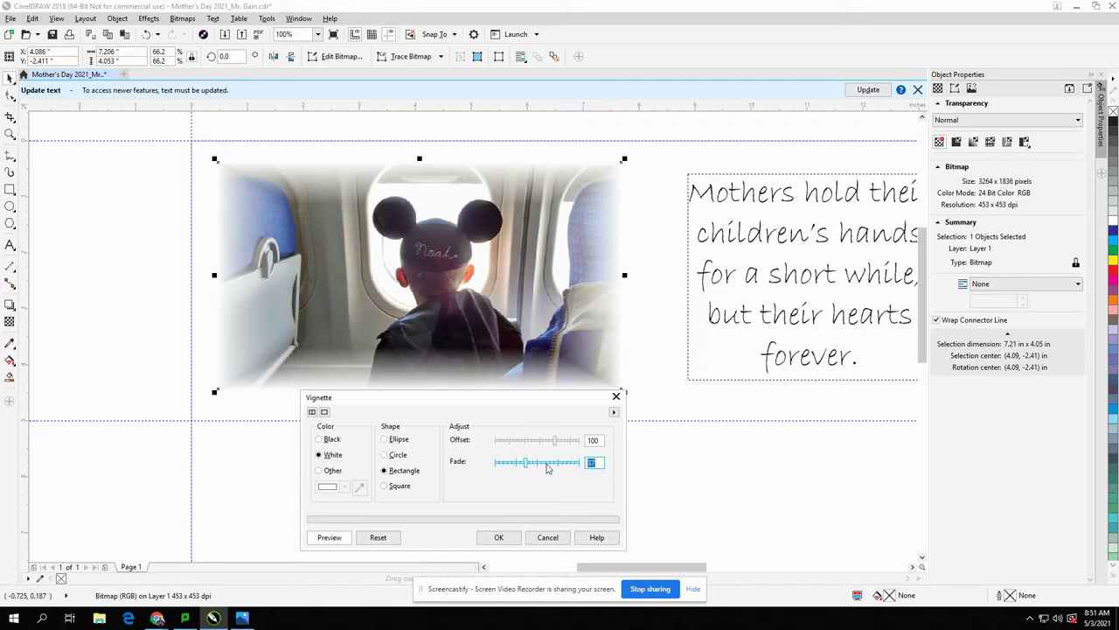
{"action": "type", "text": "75"}
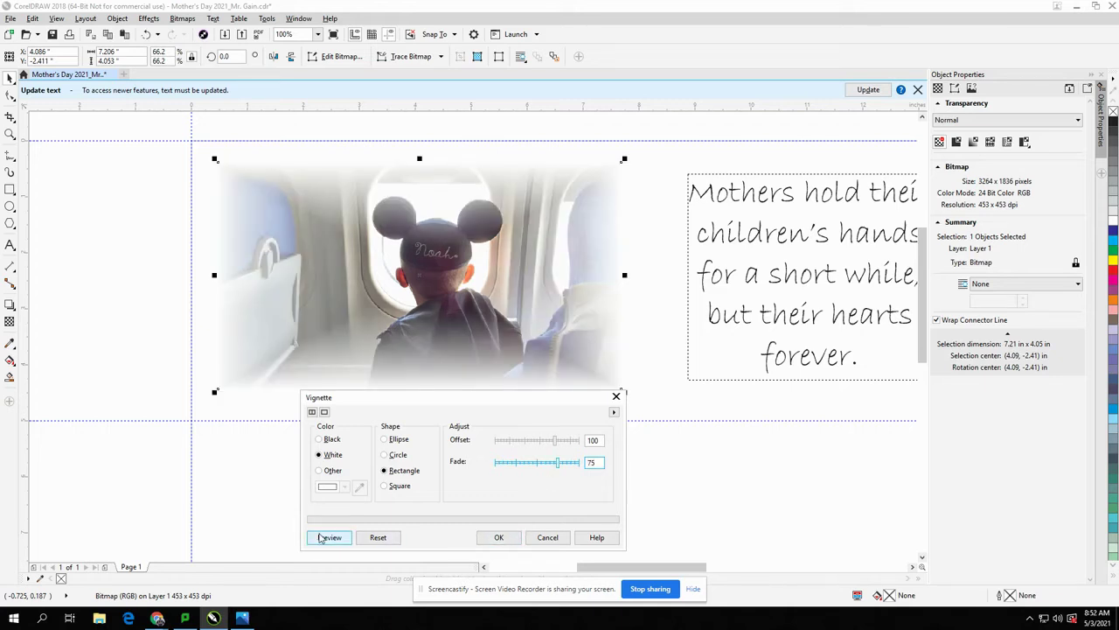
{"action": "left_click", "coordinate": [499, 537]}
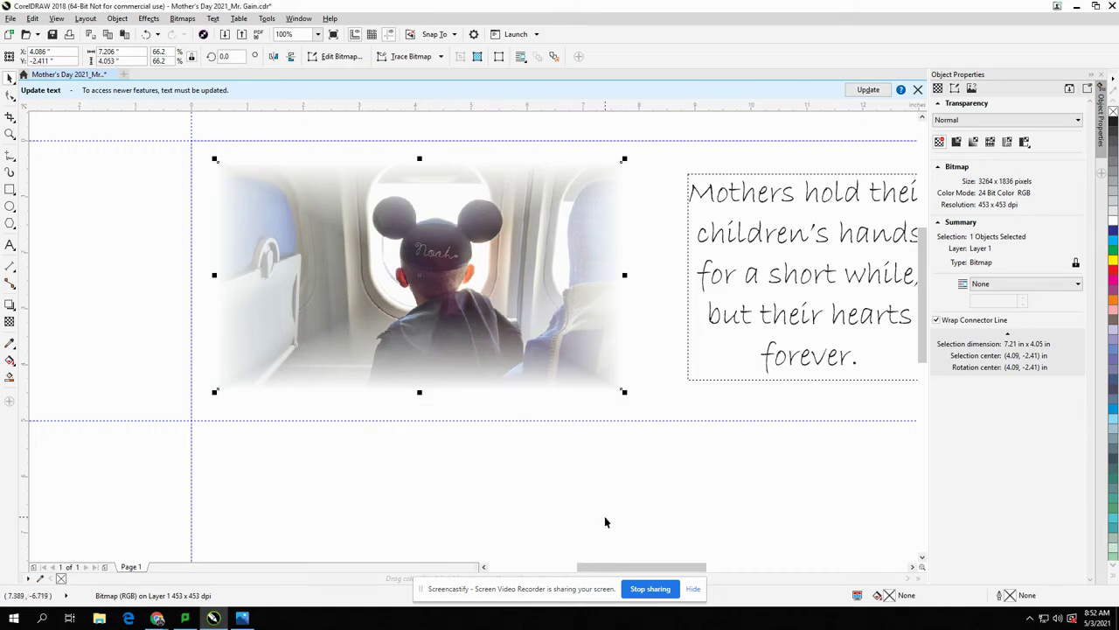
- Open the Brightness/Contrast/Intensity adjustment for the vignetted photo and move its dialog clear of the image
{"action": "left_click", "coordinate": [148, 20]}
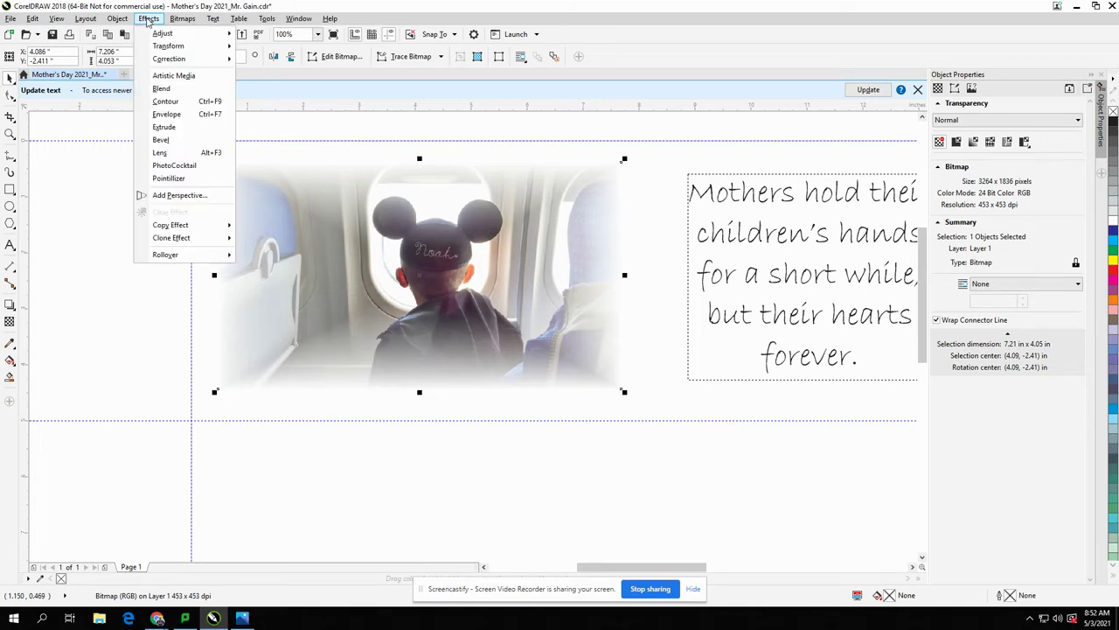
{"action": "mouse_move", "coordinate": [150, 34]}
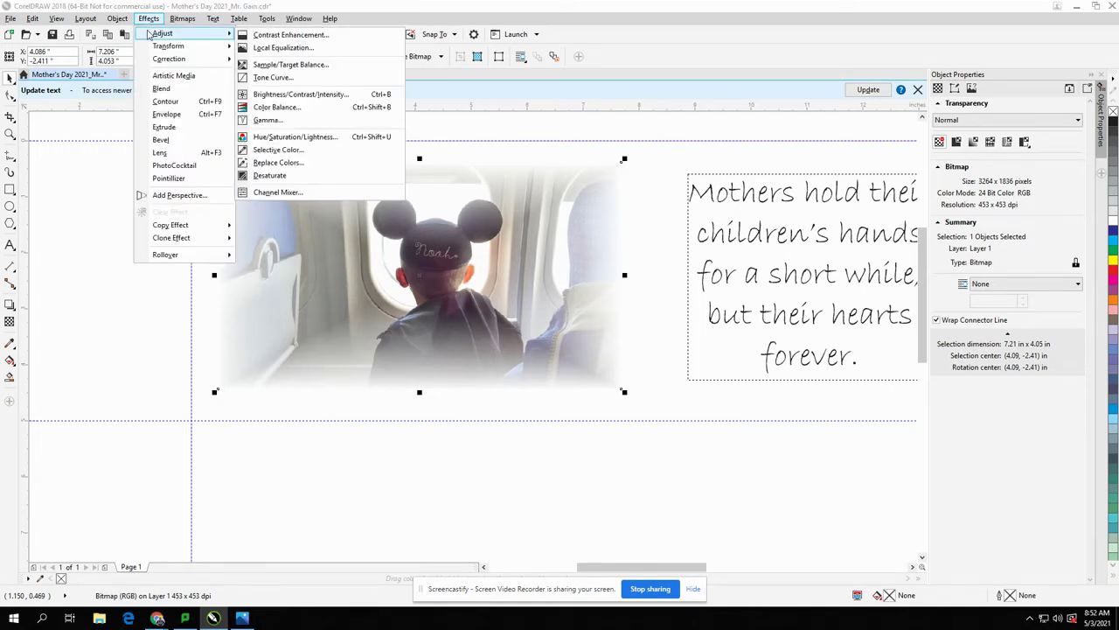
{"action": "left_click", "coordinate": [302, 95]}
{"action": "left_click_drag", "start_coordinate": [610, 248], "coordinate": [490, 417]}
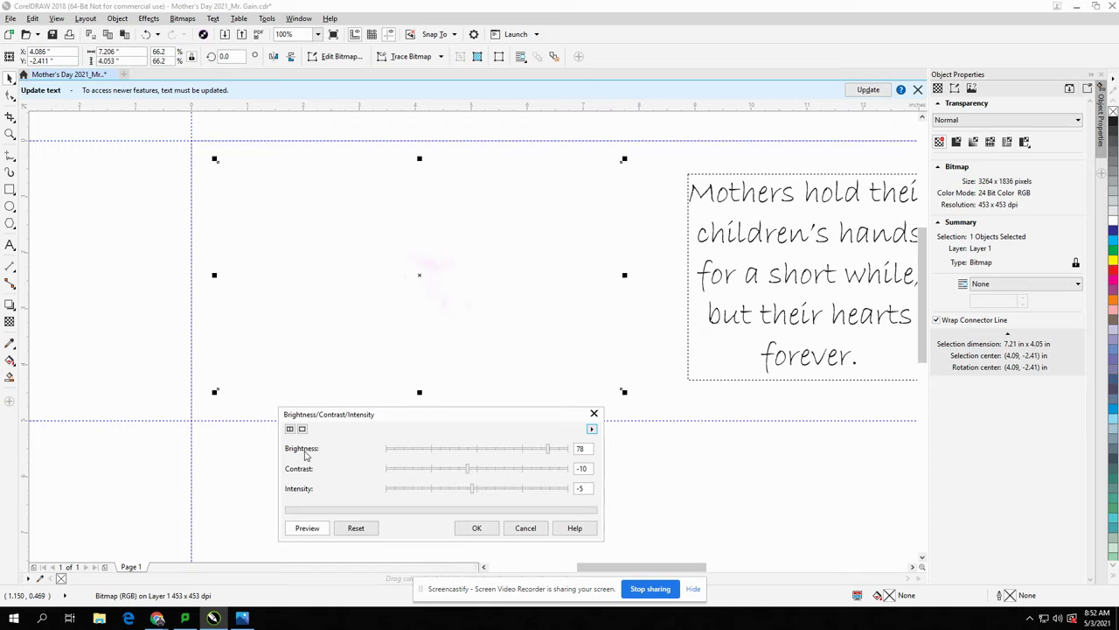
- Try a brightness of 10, a contrast of -2 and an intensity of 10 on the photo
{"action": "double_click", "coordinate": [582, 447]}
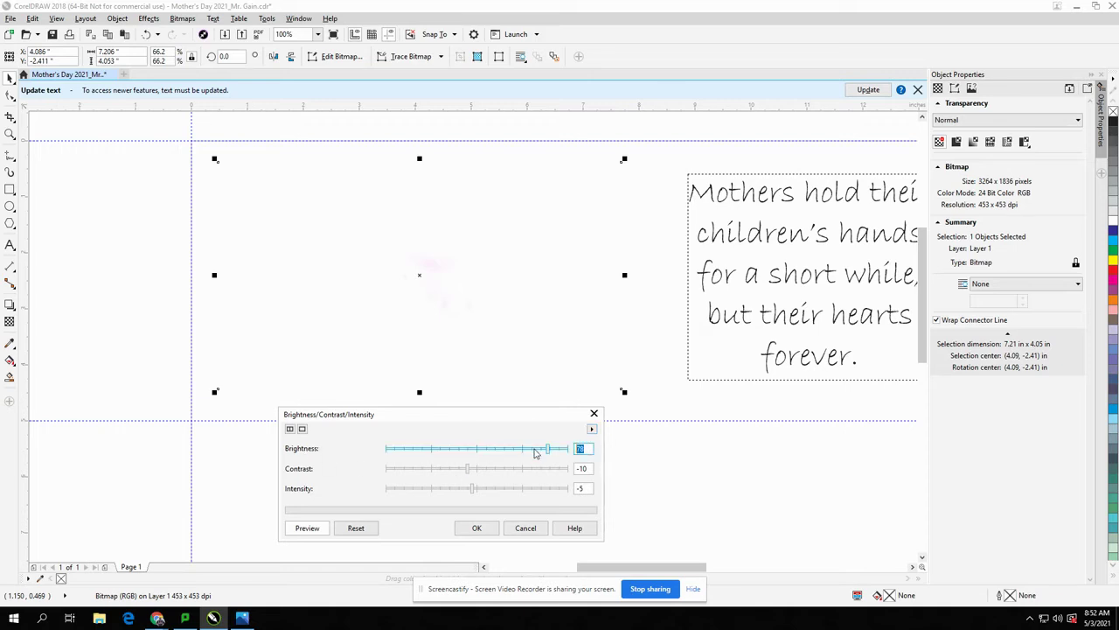
{"action": "type", "text": "10"}
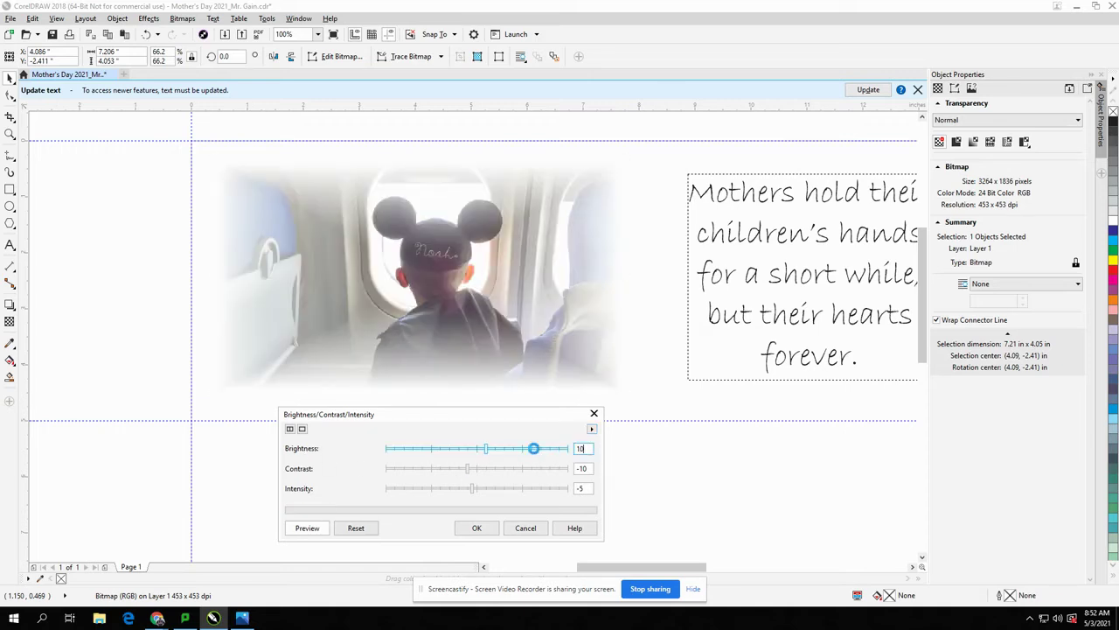
{"action": "double_click", "coordinate": [582, 469]}
{"action": "type", "text": "-2"}
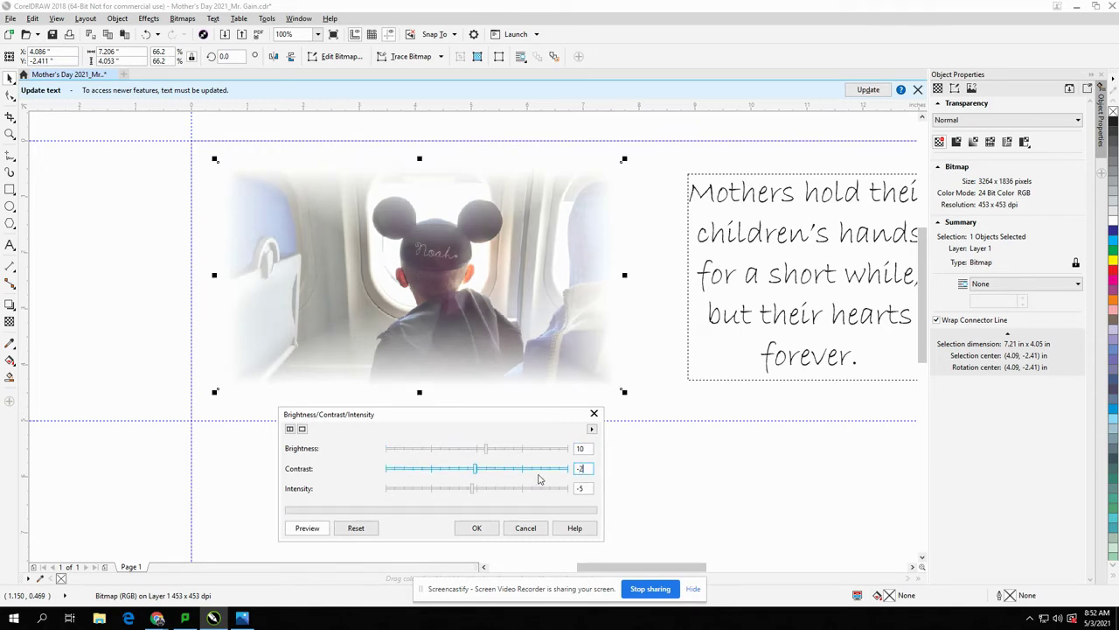
{"action": "double_click", "coordinate": [585, 488]}
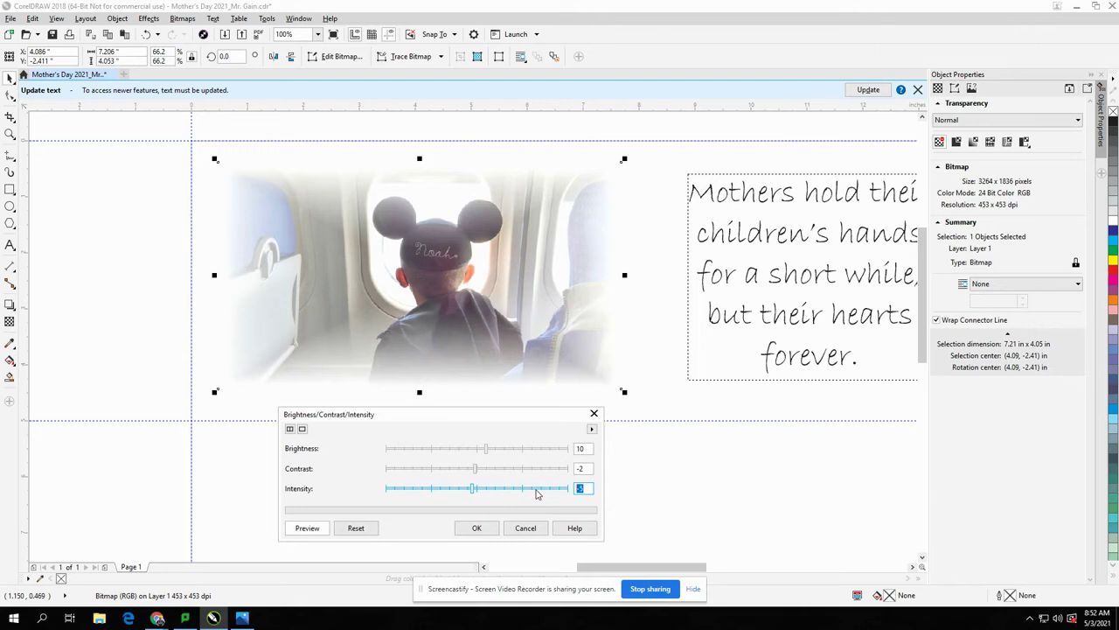
{"action": "type", "text": "10"}
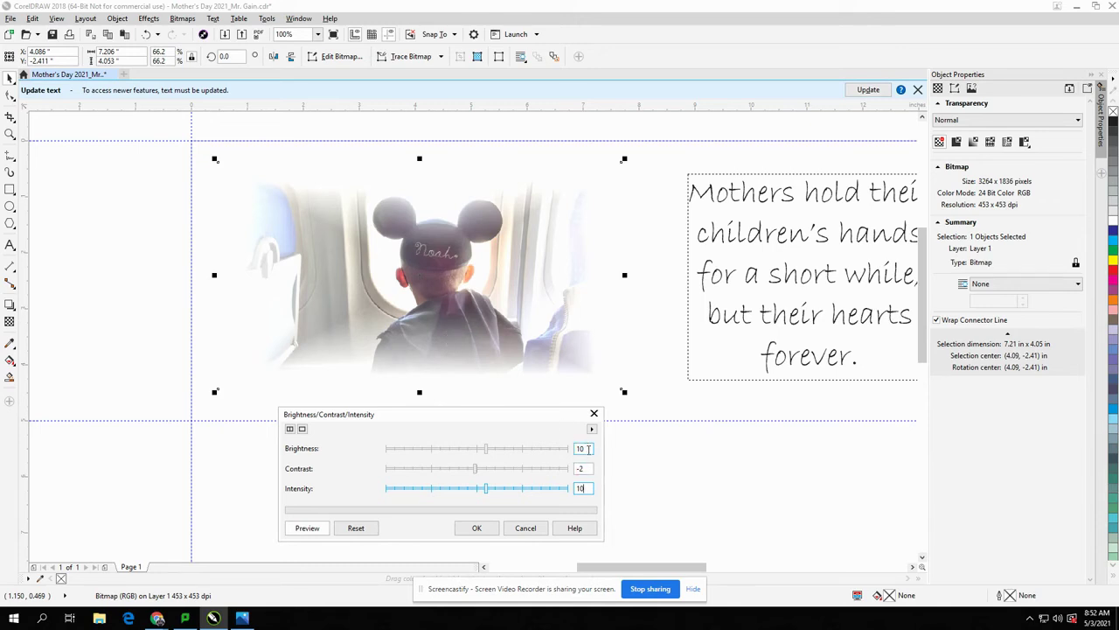
- Set the photo's brightness to 15, contrast to -10 and intensity to 0, apply the adjustment, and deselect the photo
{"action": "double_click", "coordinate": [589, 449]}
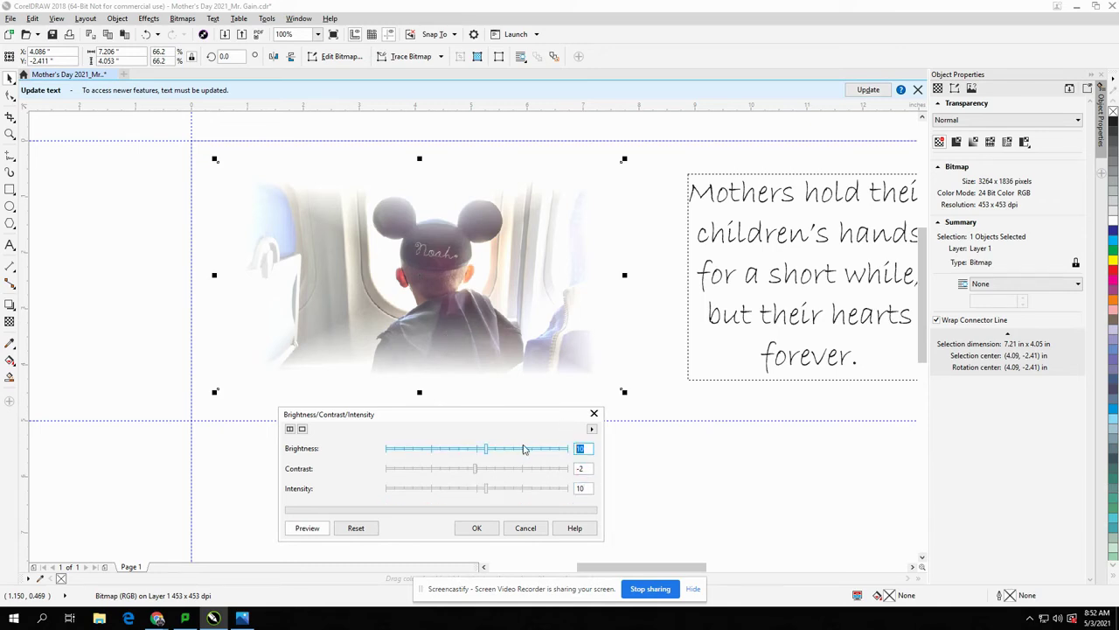
{"action": "type", "text": "15"}
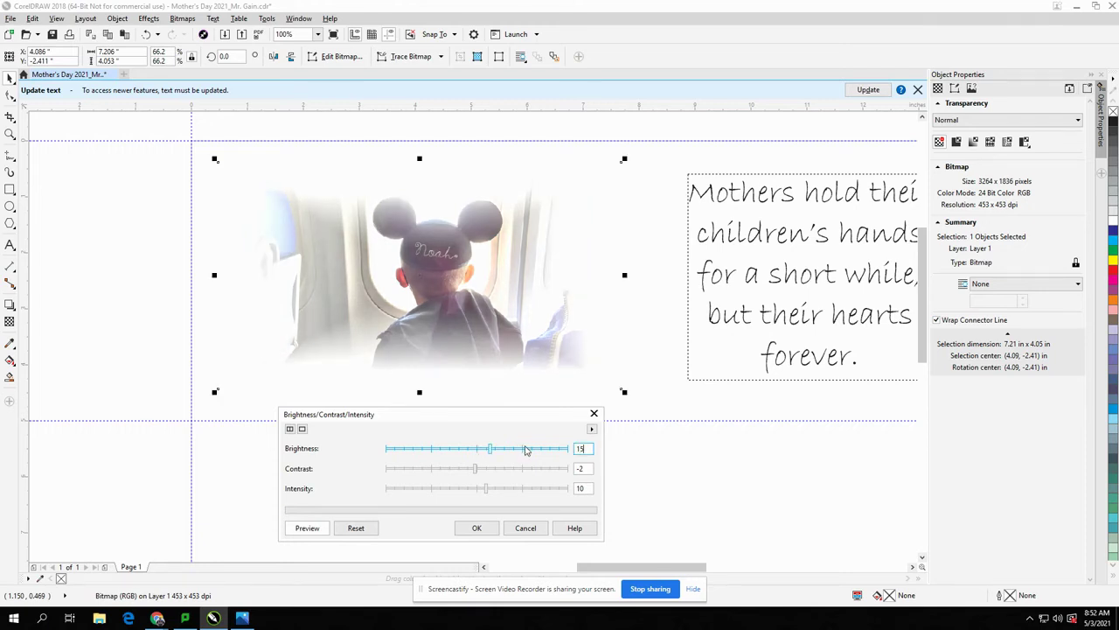
{"action": "double_click", "coordinate": [584, 469]}
{"action": "type", "text": "-10"}
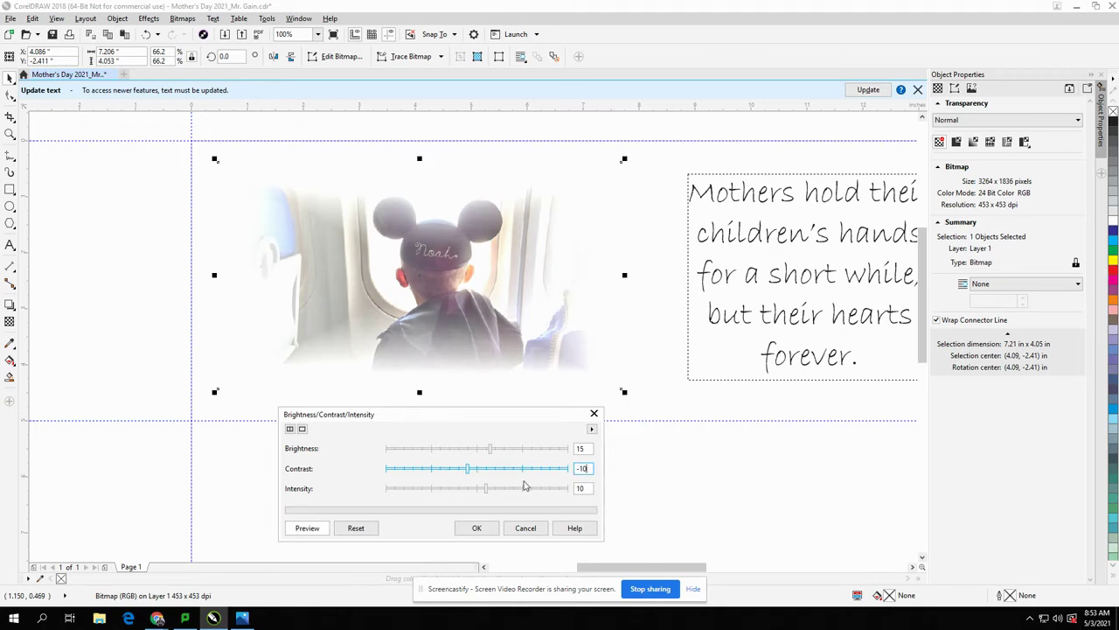
{"action": "double_click", "coordinate": [581, 488]}
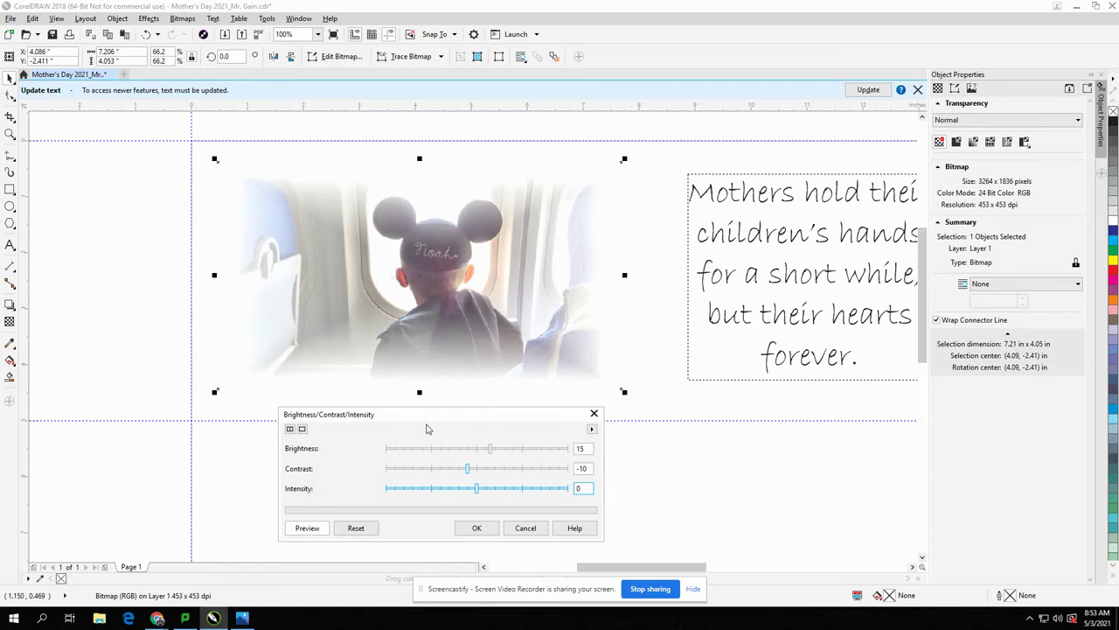
{"action": "left_click_drag", "start_coordinate": [426, 418], "coordinate": [808, 196]}
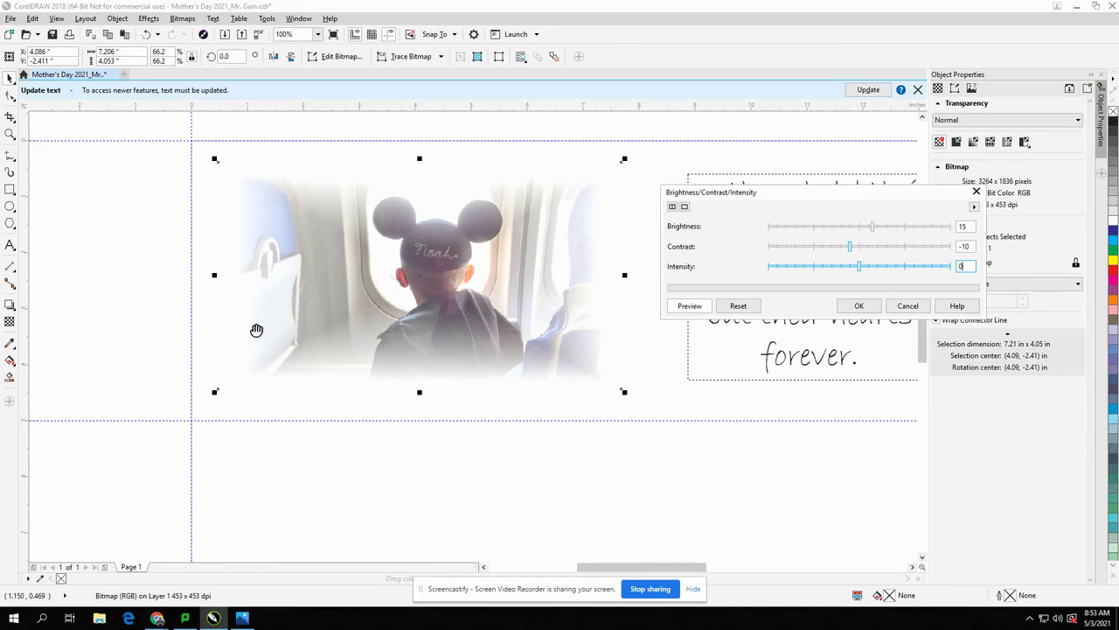
{"action": "left_click_drag", "start_coordinate": [814, 190], "coordinate": [458, 194]}
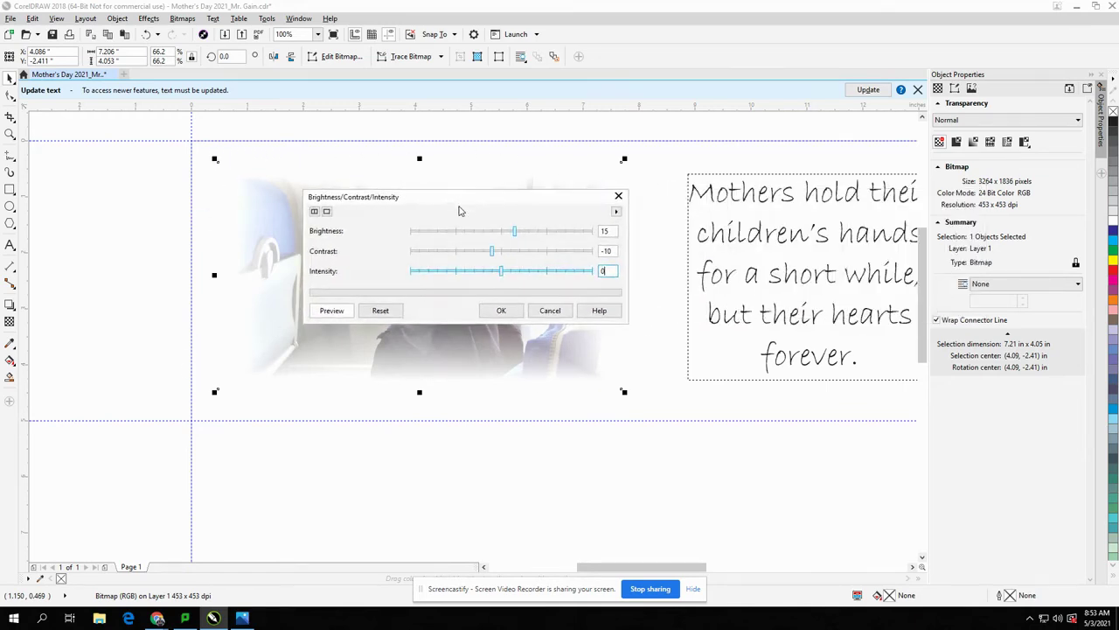
{"action": "left_click", "coordinate": [501, 310]}
{"action": "left_click", "coordinate": [754, 446]}
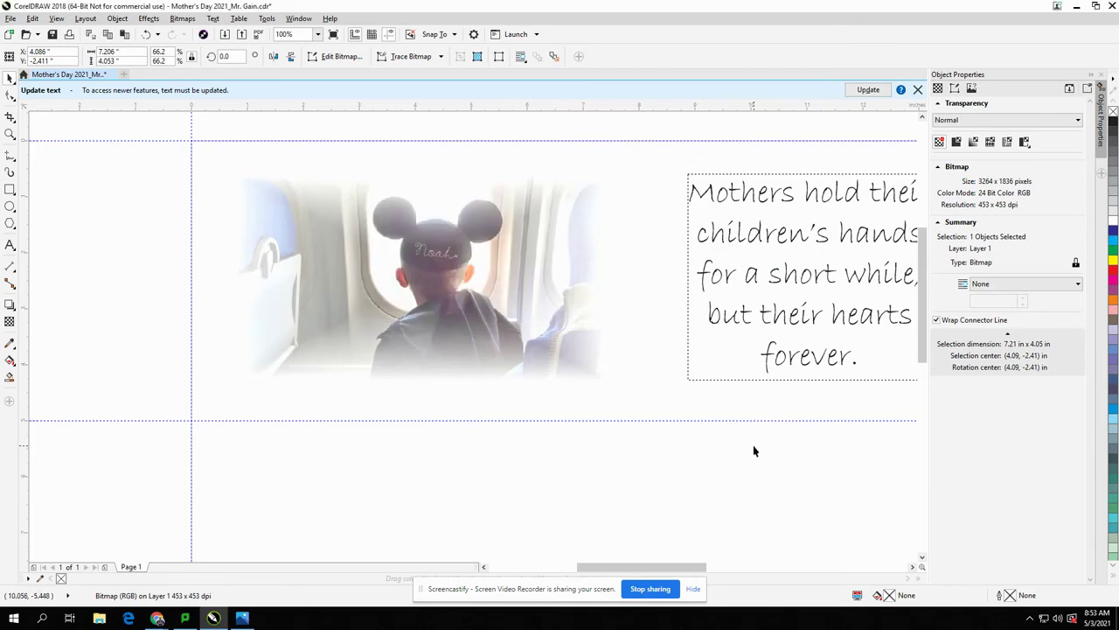
- Enlarge the photo proportionally to about 8.74 by 4.92 in so it fills the height between the guidelines beside the quote
{"action": "scroll", "coordinate": [795, 432], "scroll_direction": "down", "scroll_amount": 2}
{"action": "left_click_drag", "start_coordinate": [793, 425], "coordinate": [615, 345]}
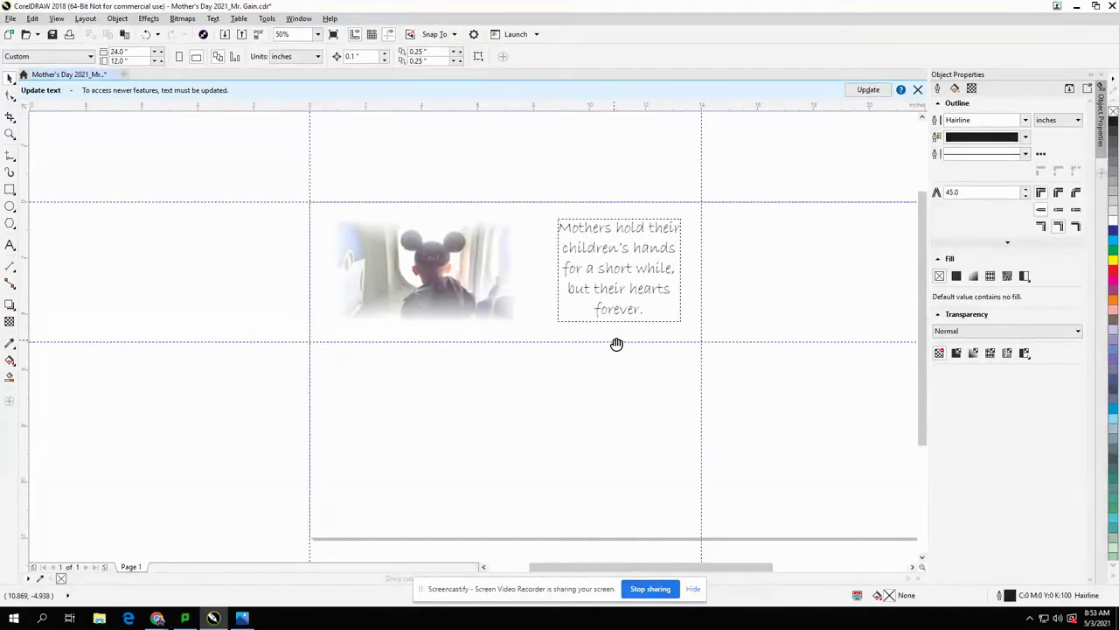
{"action": "left_click", "coordinate": [411, 274]}
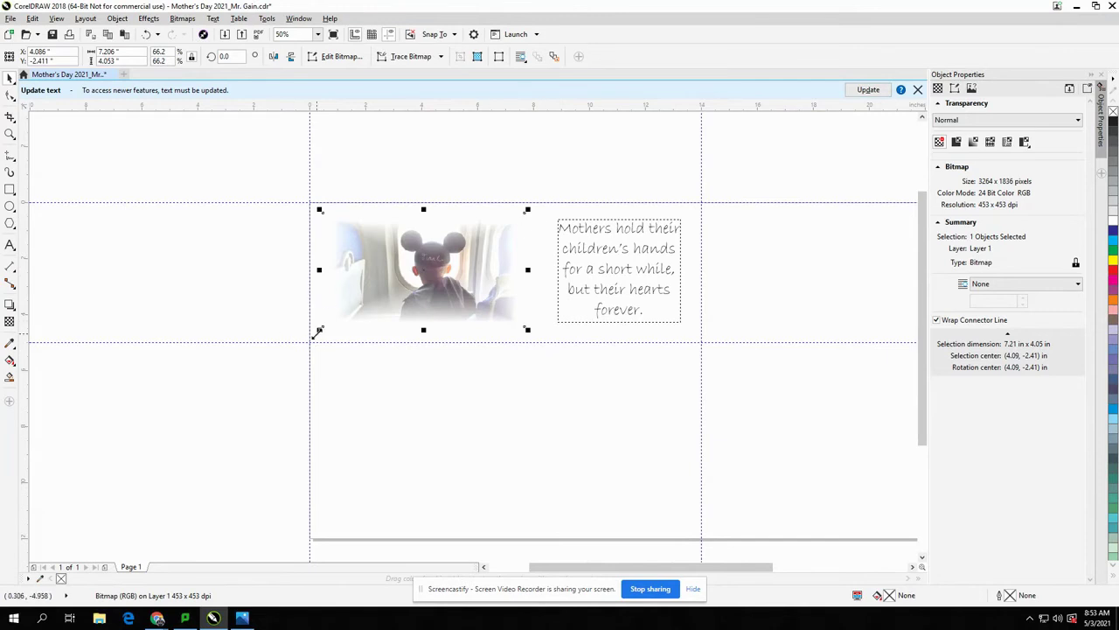
{"action": "left_click_drag", "start_coordinate": [317, 331], "coordinate": [308, 339]}
{"action": "left_click_drag", "start_coordinate": [534, 206], "coordinate": [544, 201]}
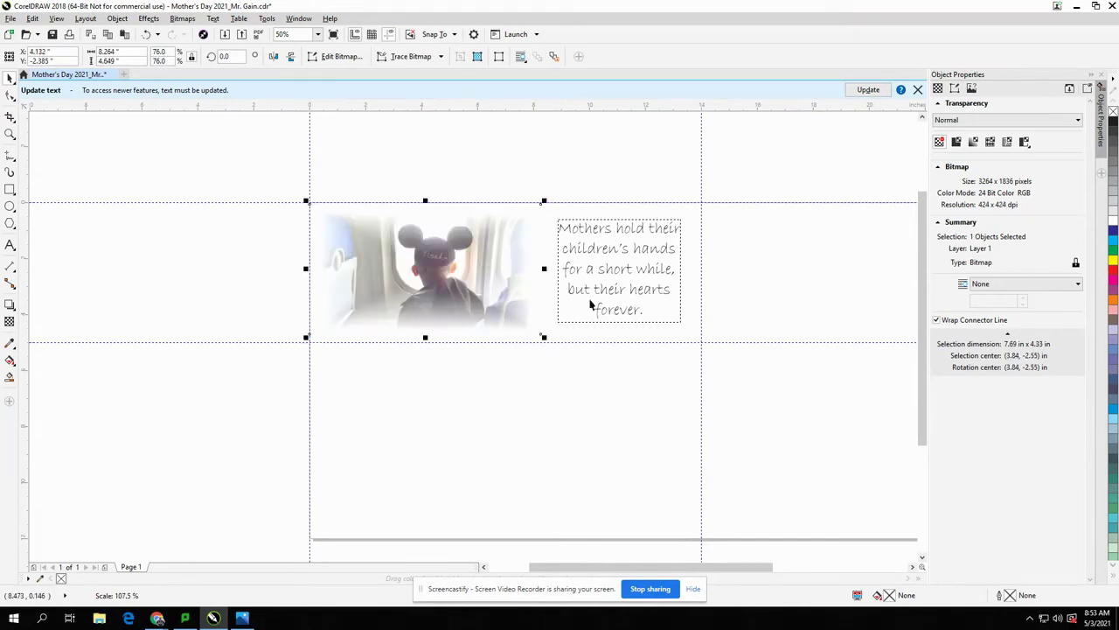
{"action": "left_click_drag", "start_coordinate": [544, 339], "coordinate": [557, 345]}
{"action": "left_click", "coordinate": [632, 173]}
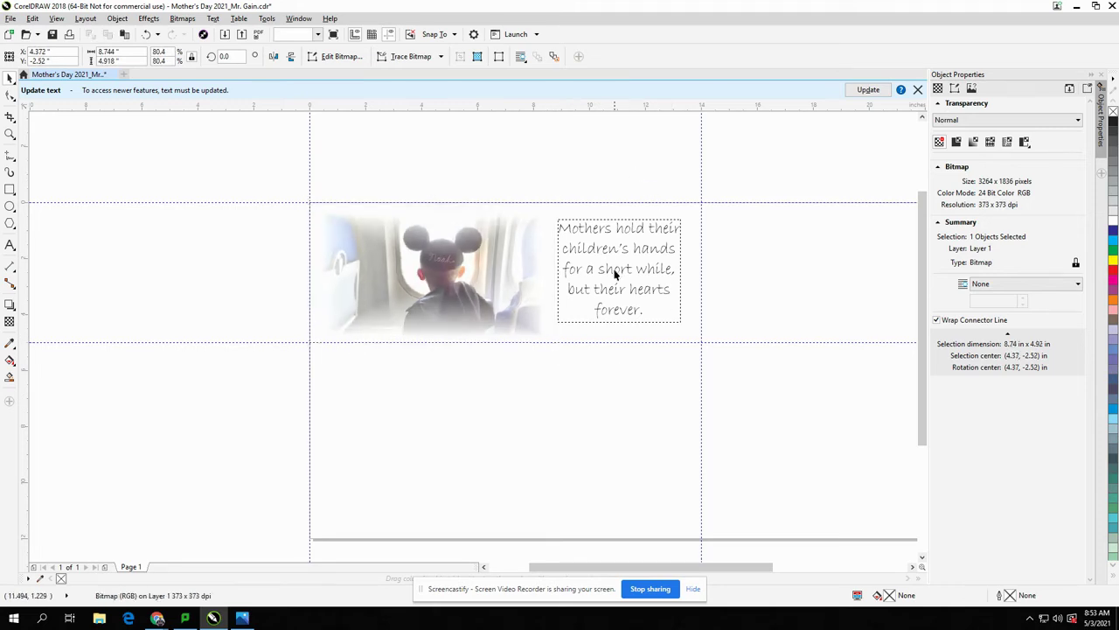
- Move the quote slightly away from the photo, centring it at about X 11.26 in, Y -2.42 in, and deselect it
{"action": "scroll", "coordinate": [615, 283], "scroll_direction": "up", "scroll_amount": 2}
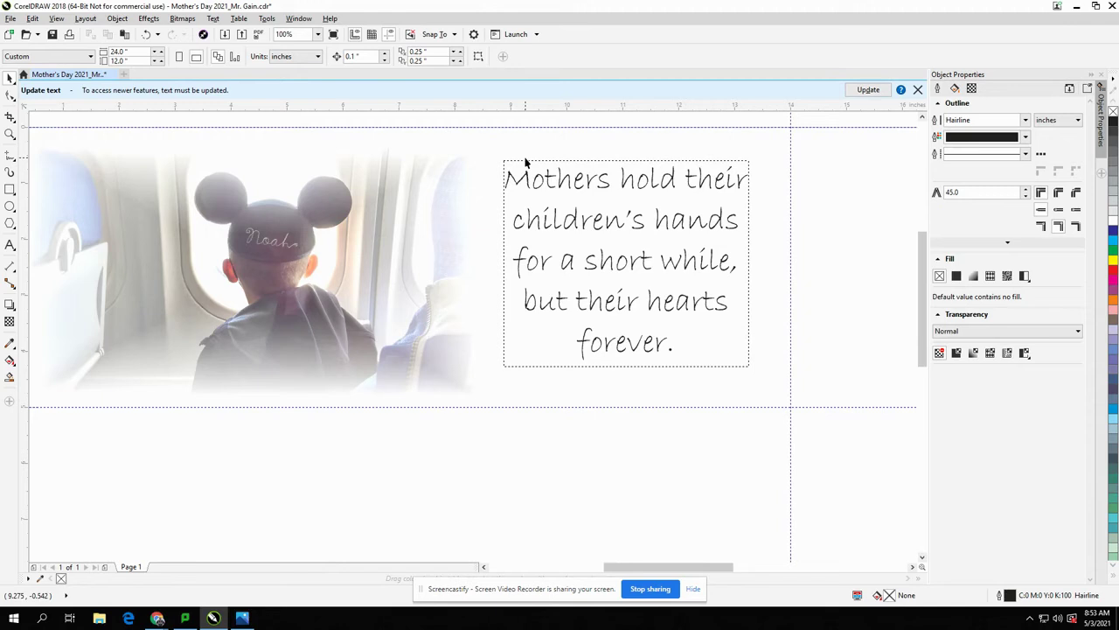
{"action": "left_click", "coordinate": [628, 262]}
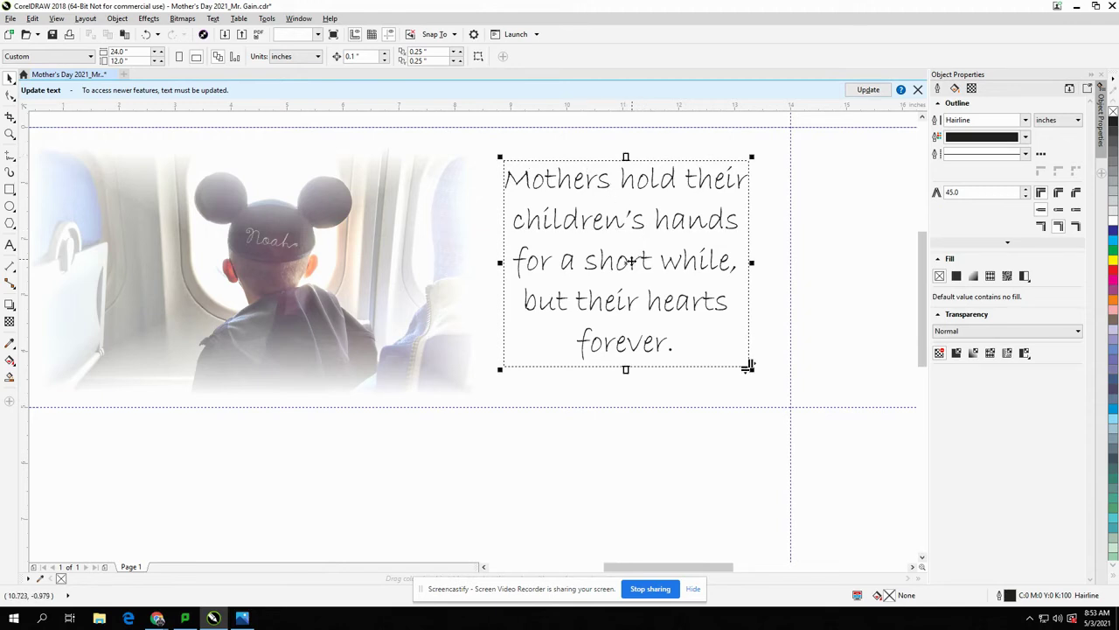
{"action": "left_click_drag", "start_coordinate": [628, 261], "coordinate": [638, 262]}
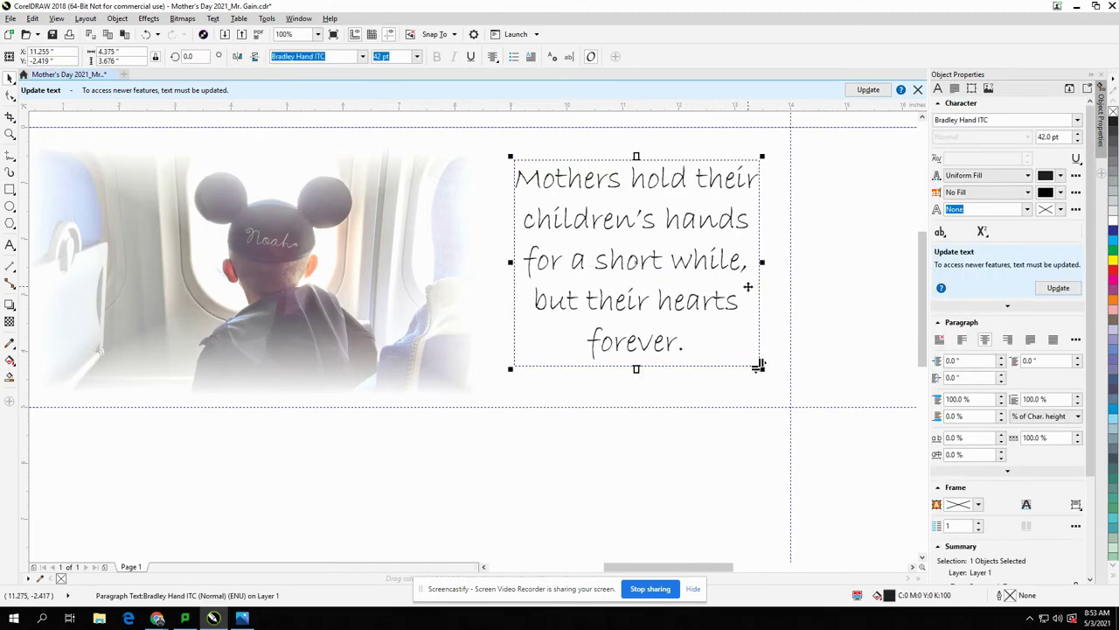
{"action": "scroll", "coordinate": [817, 296], "scroll_direction": "down", "scroll_amount": 2}
{"action": "left_click", "coordinate": [528, 181]}
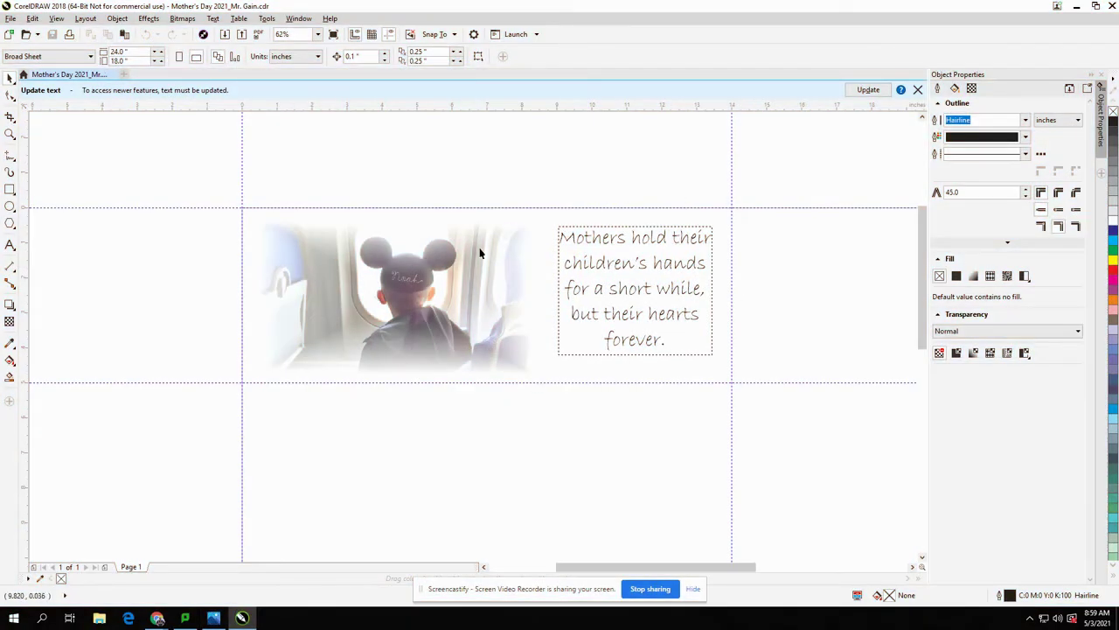
- Save the drawing to the Desktop as a CDR file under its current name, replacing the existing file
{"action": "left_click", "coordinate": [11, 18]}
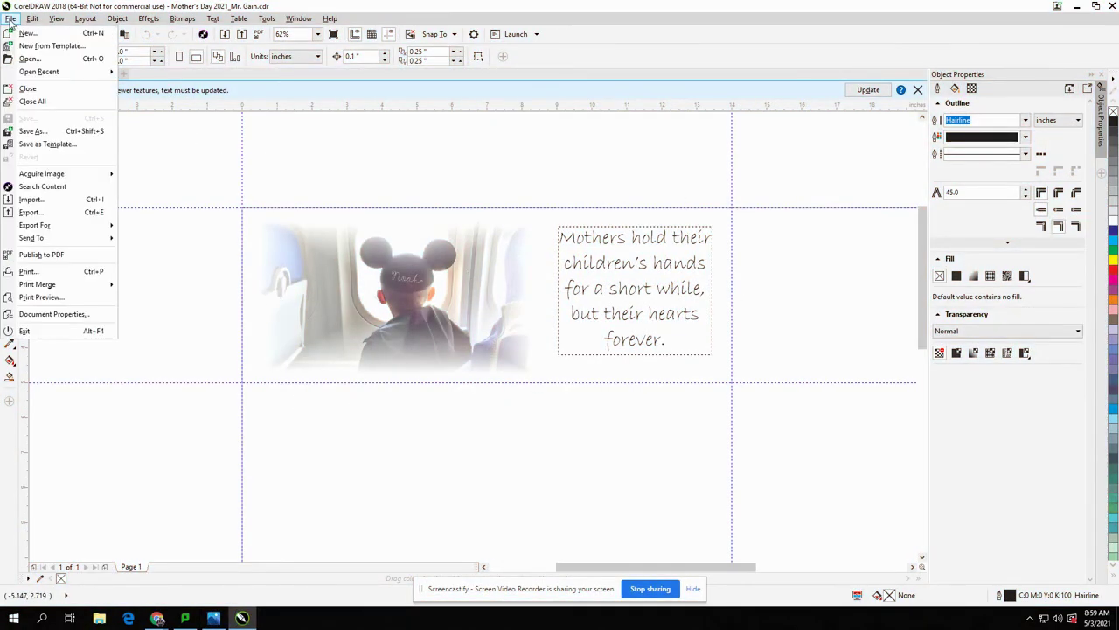
{"action": "left_click", "coordinate": [35, 131]}
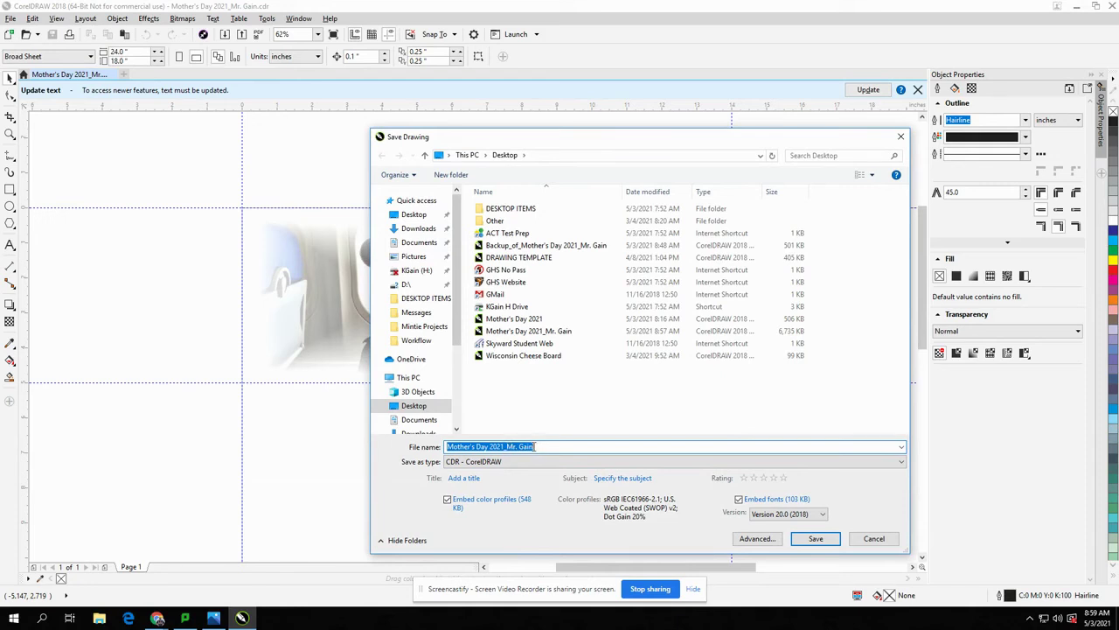
{"action": "left_click", "coordinate": [831, 539]}
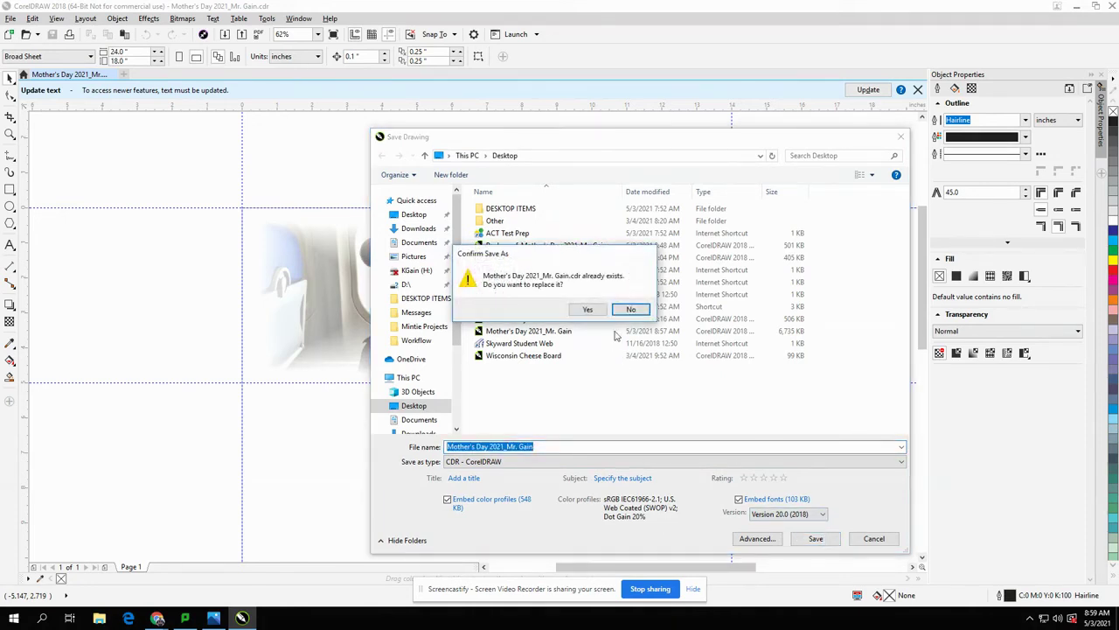
{"action": "left_click", "coordinate": [588, 310]}
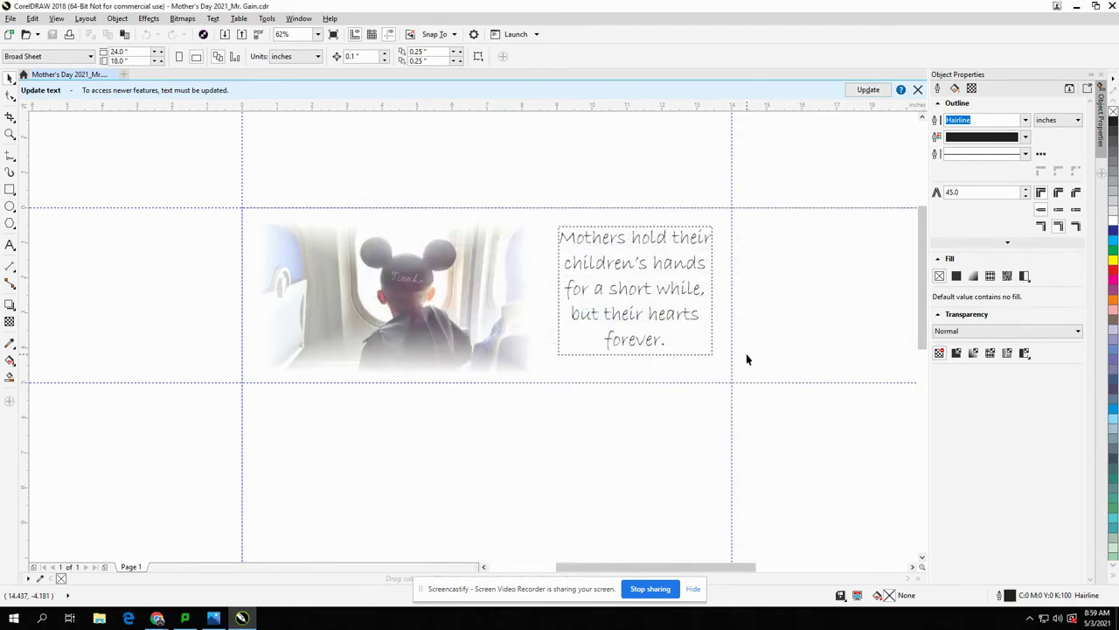
- Print one copy of the current document to the VLS4.60/75 laser, keeping the landscape page orientation
{"action": "left_click", "coordinate": [11, 18]}
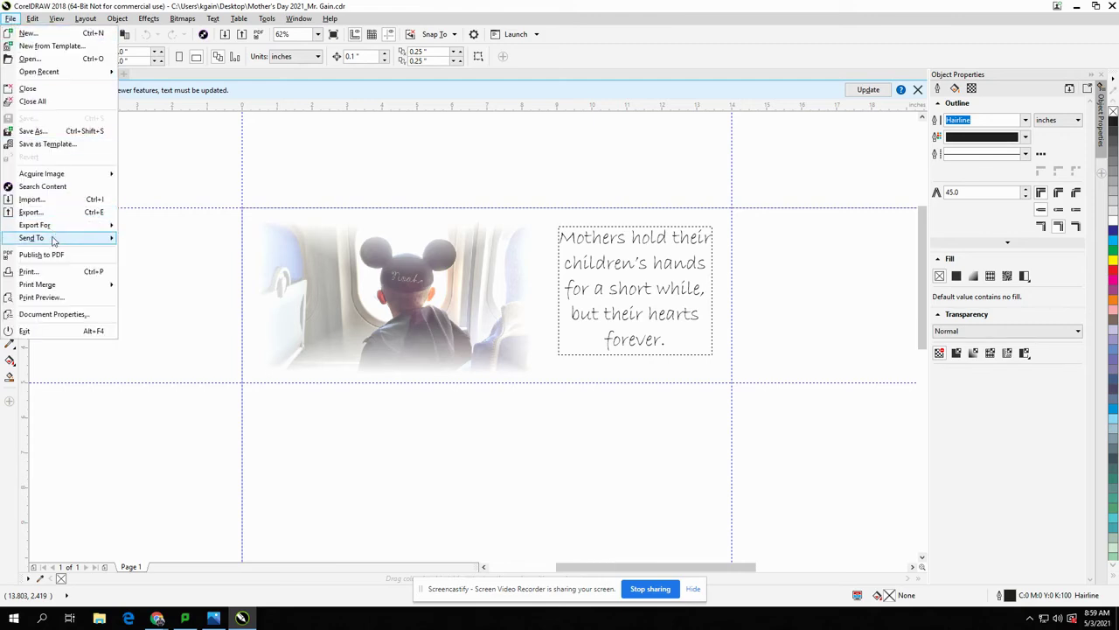
{"action": "left_click", "coordinate": [52, 272]}
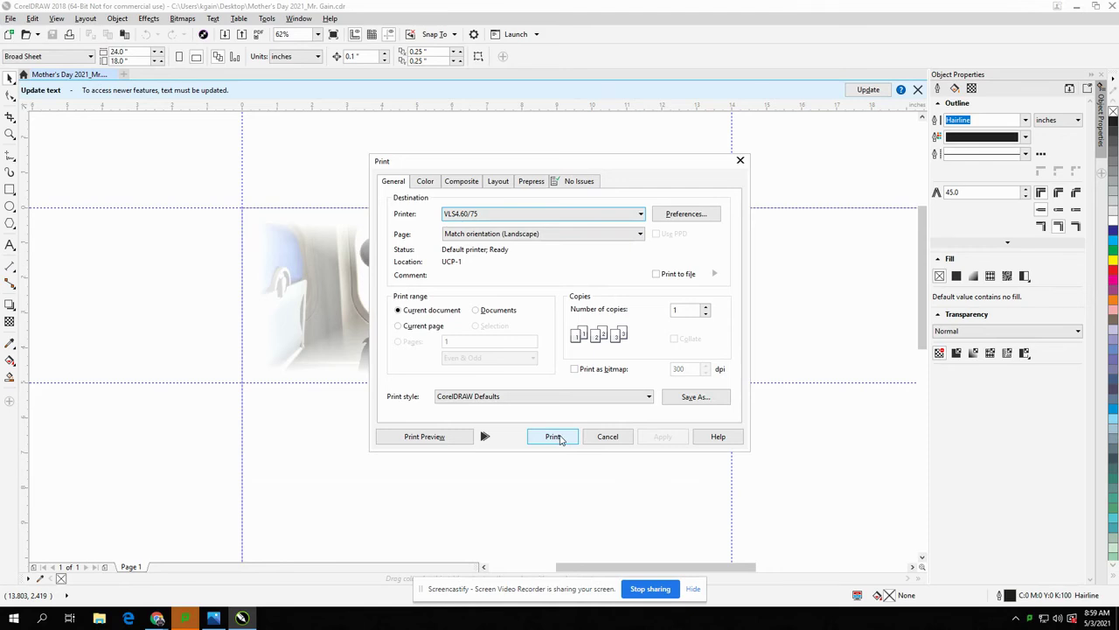
{"action": "left_click", "coordinate": [559, 439]}
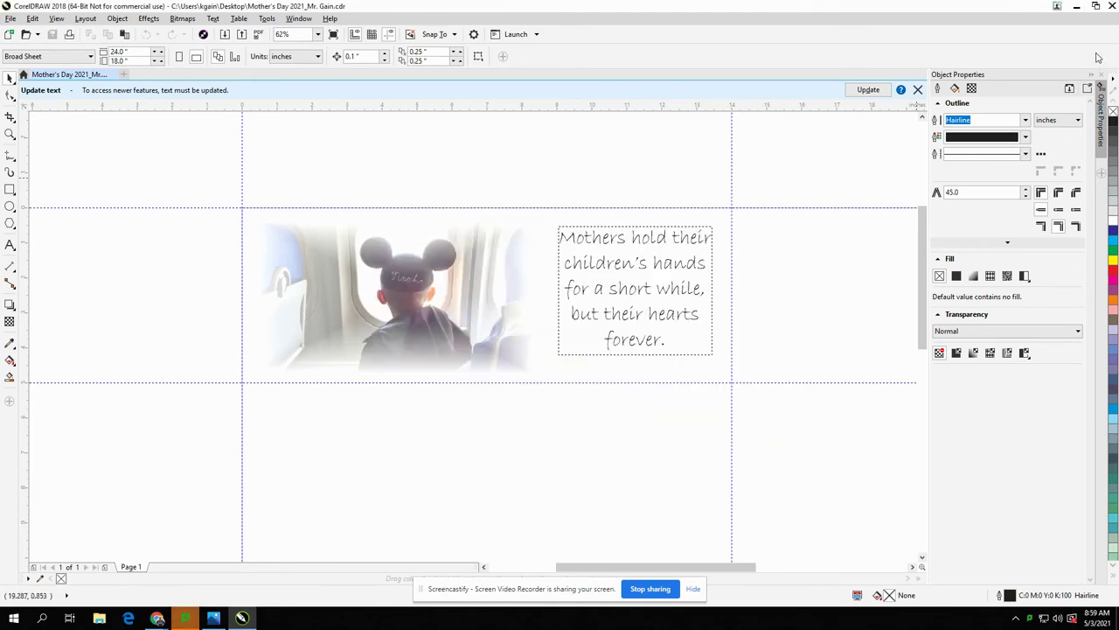
- Switch to the UCP laser control panel and apply Maple under Hard Wood as the print job's material
{"action": "left_click", "coordinate": [1079, 7]}
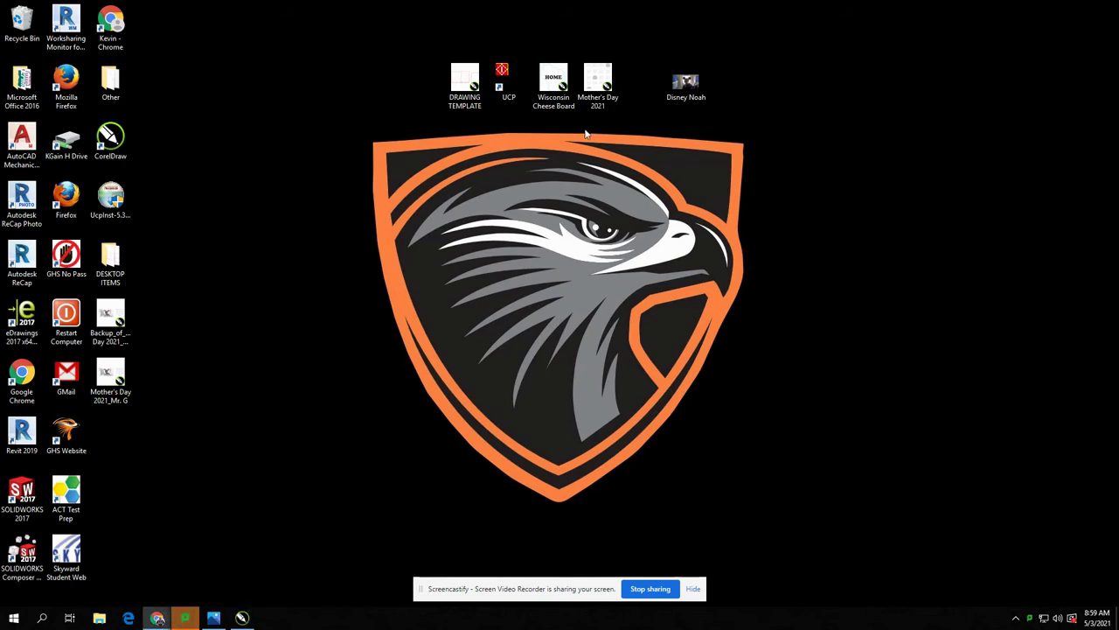
{"action": "double_click", "coordinate": [501, 77]}
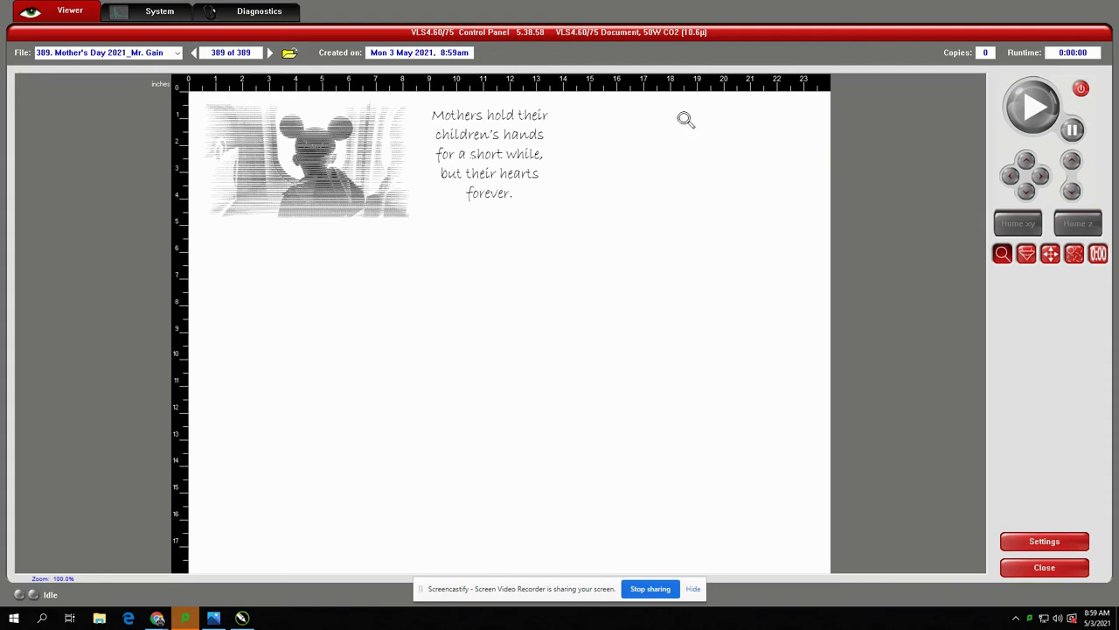
{"action": "left_click", "coordinate": [1049, 546]}
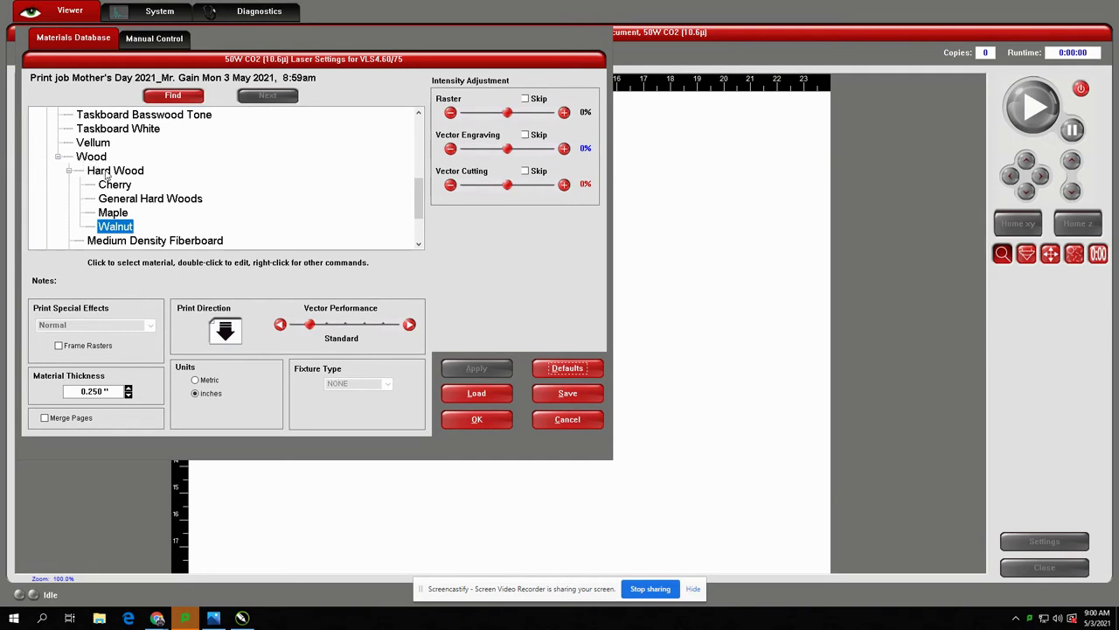
{"action": "left_click", "coordinate": [114, 213]}
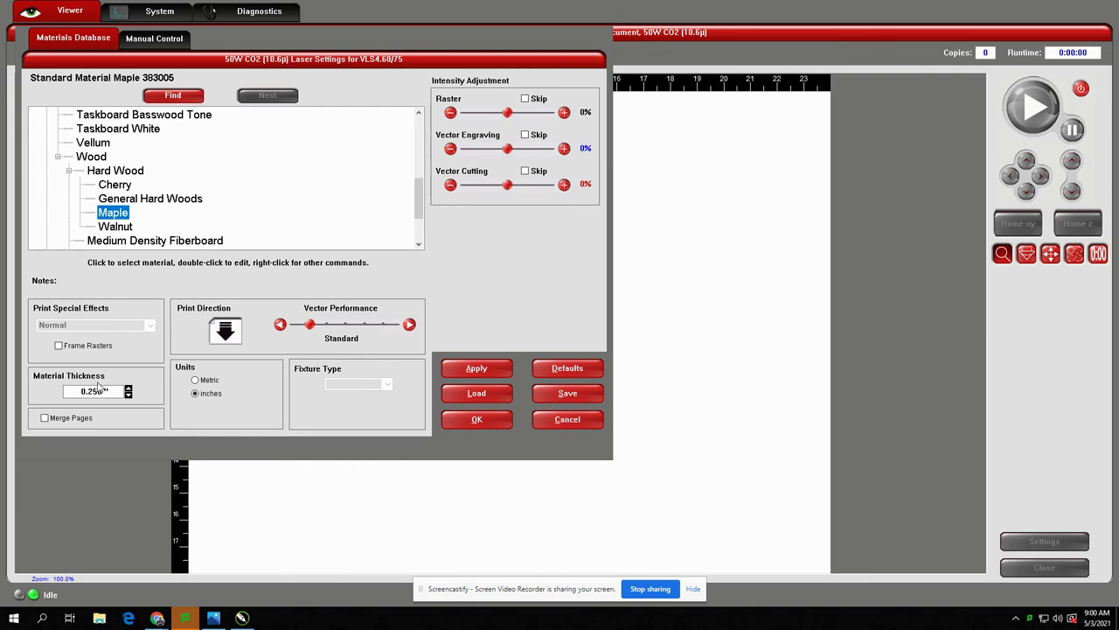
{"action": "left_click", "coordinate": [470, 374]}
{"action": "left_click", "coordinate": [484, 421]}
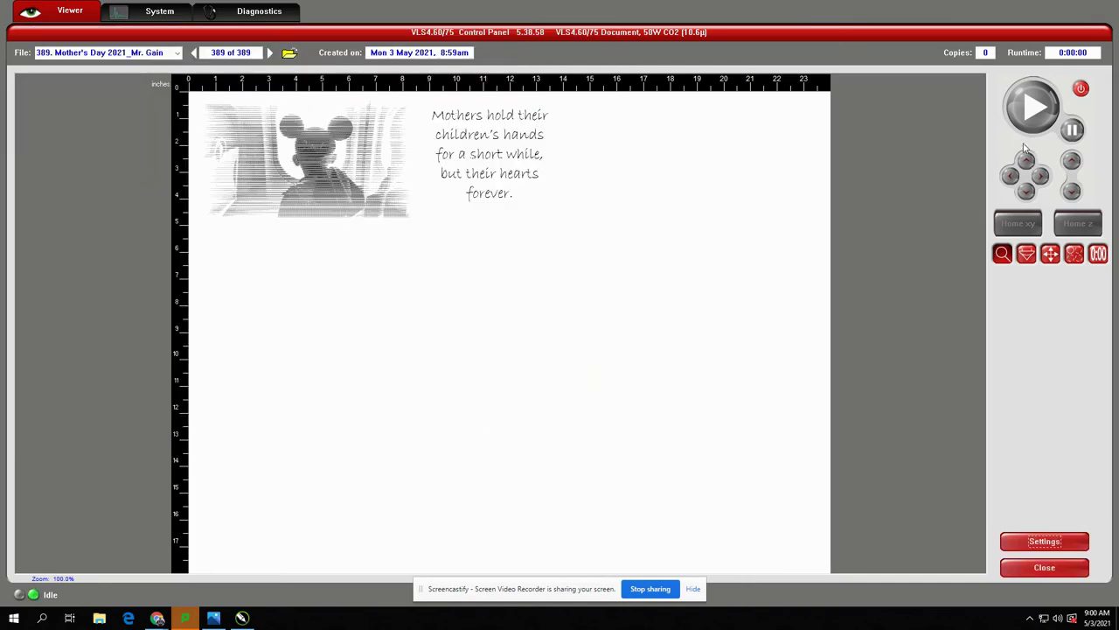
- Power on the laser and start engraving the plaque job
{"action": "left_click", "coordinate": [1082, 90]}
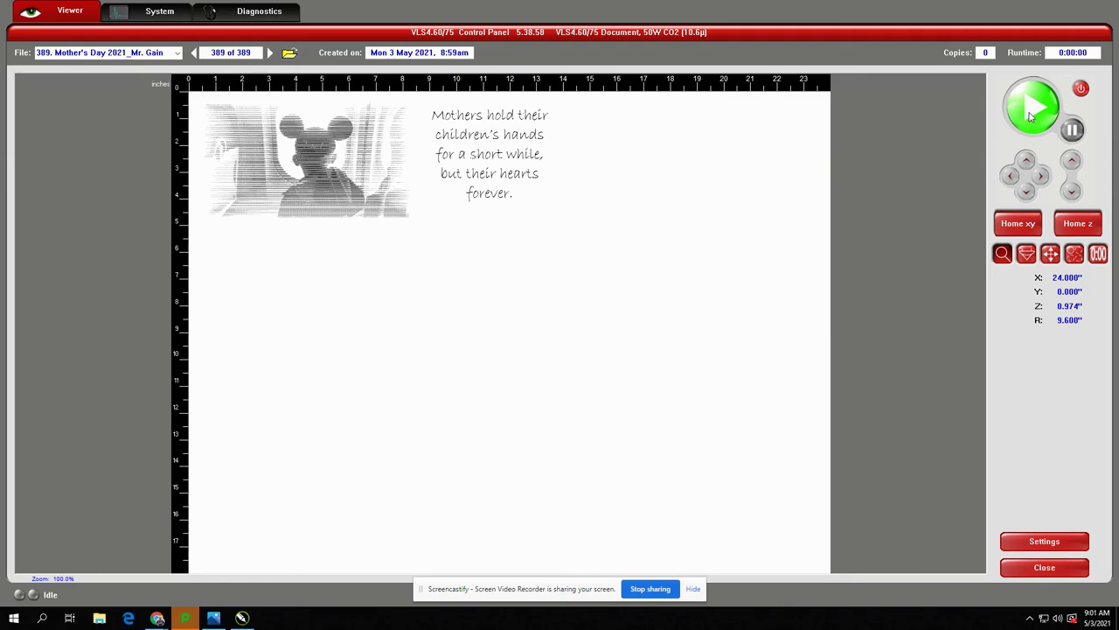
{"action": "left_click", "coordinate": [1037, 121]}
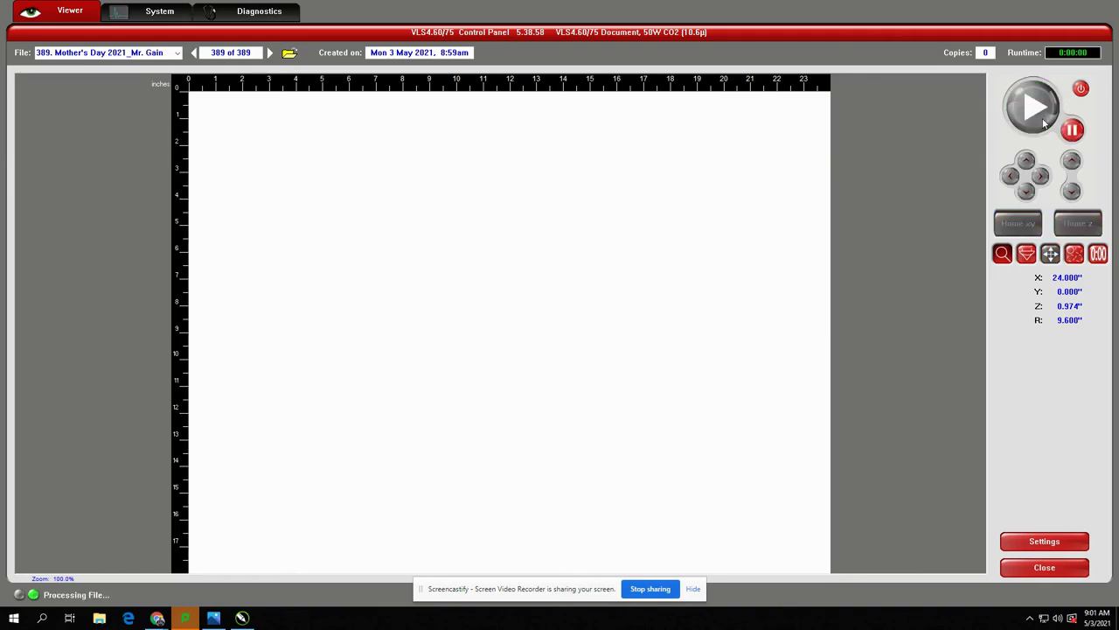